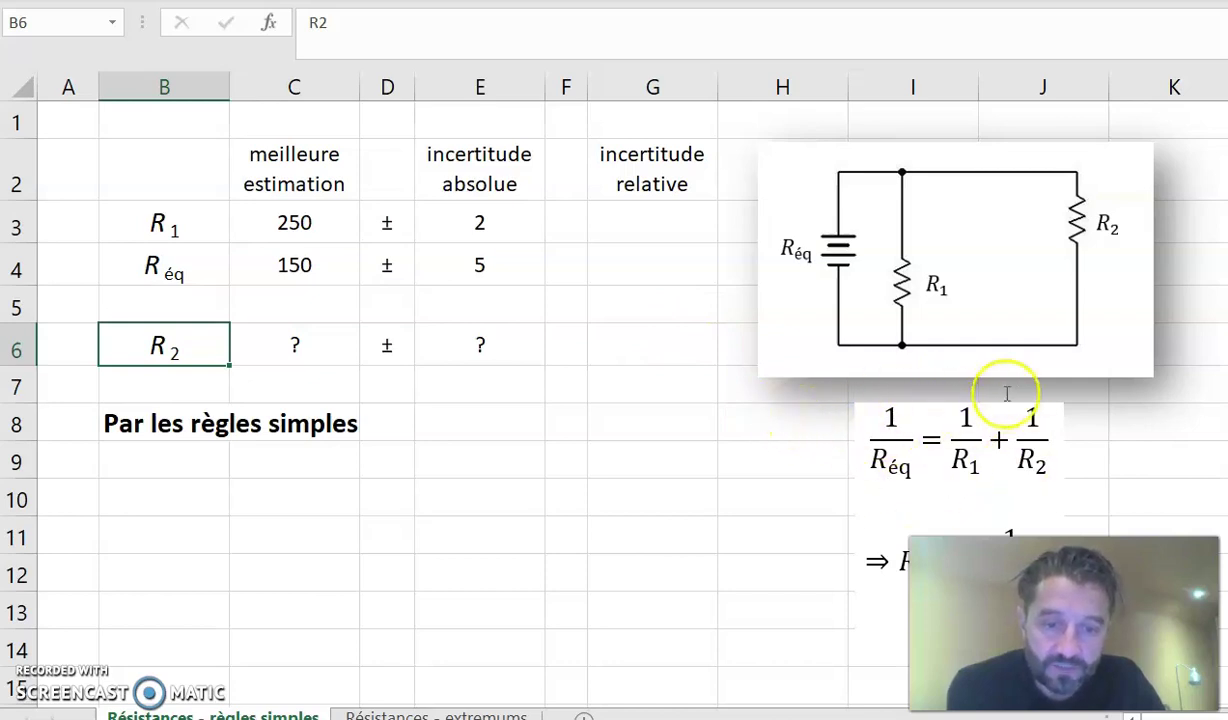
- Handwrite the implication 1/R2 = 1/Réq − 1/R1 on a new line
left_click(1018, 462)
right_click(1018, 464)
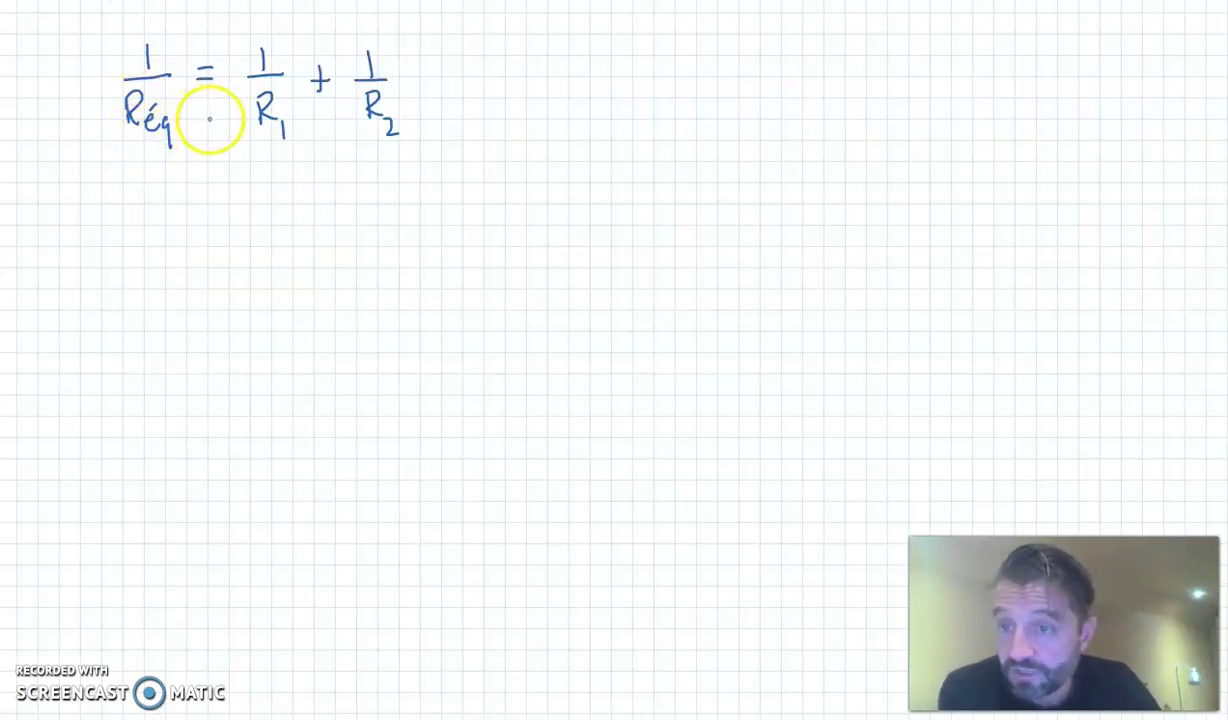
left_click_drag(61, 247, 155, 260)
mouse_move(138, 265)
left_mouse_down()
mouse_move(178, 264)
mouse_move(147, 318)
mouse_move(167, 312)
left_mouse_up()
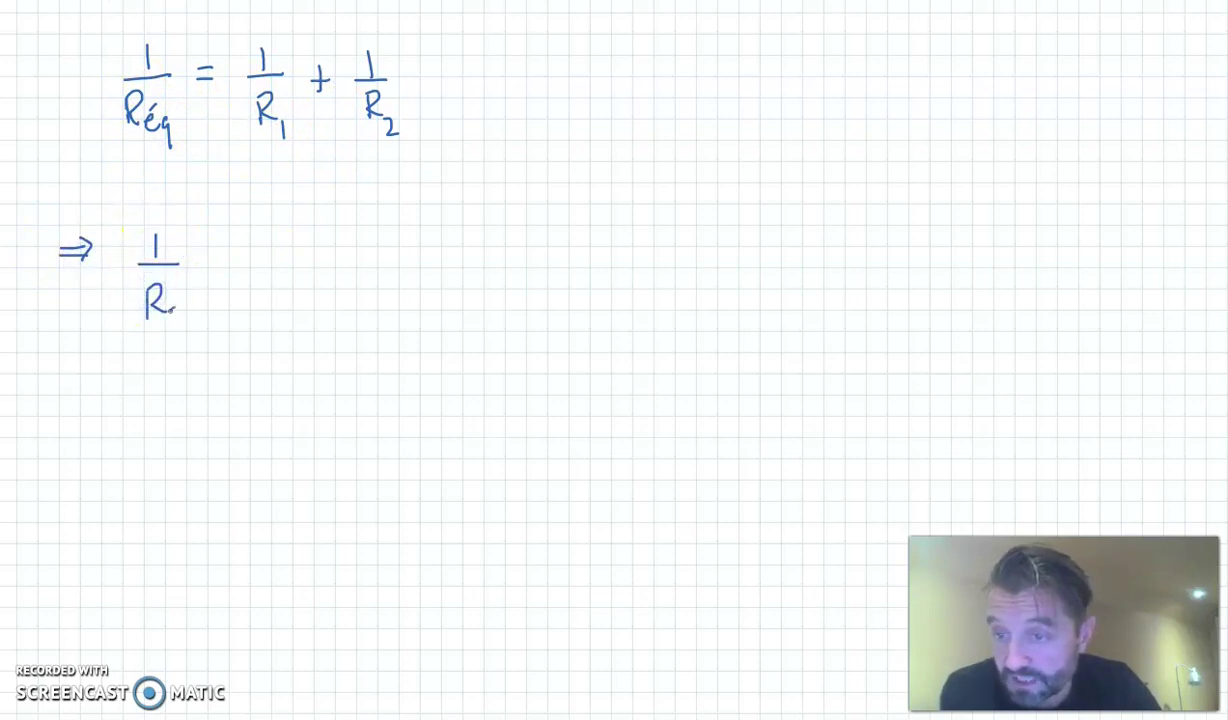
left_click_drag(218, 254, 238, 253)
left_click_drag(218, 266, 287, 246)
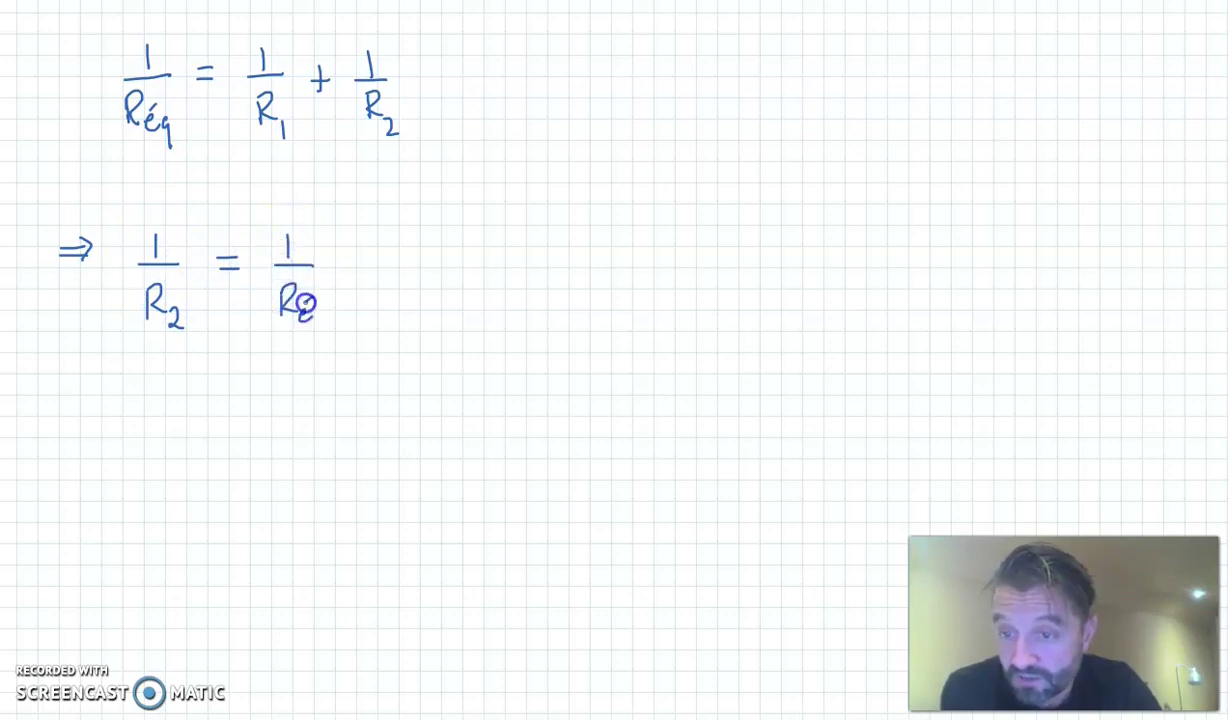
left_click_drag(344, 259, 423, 268)
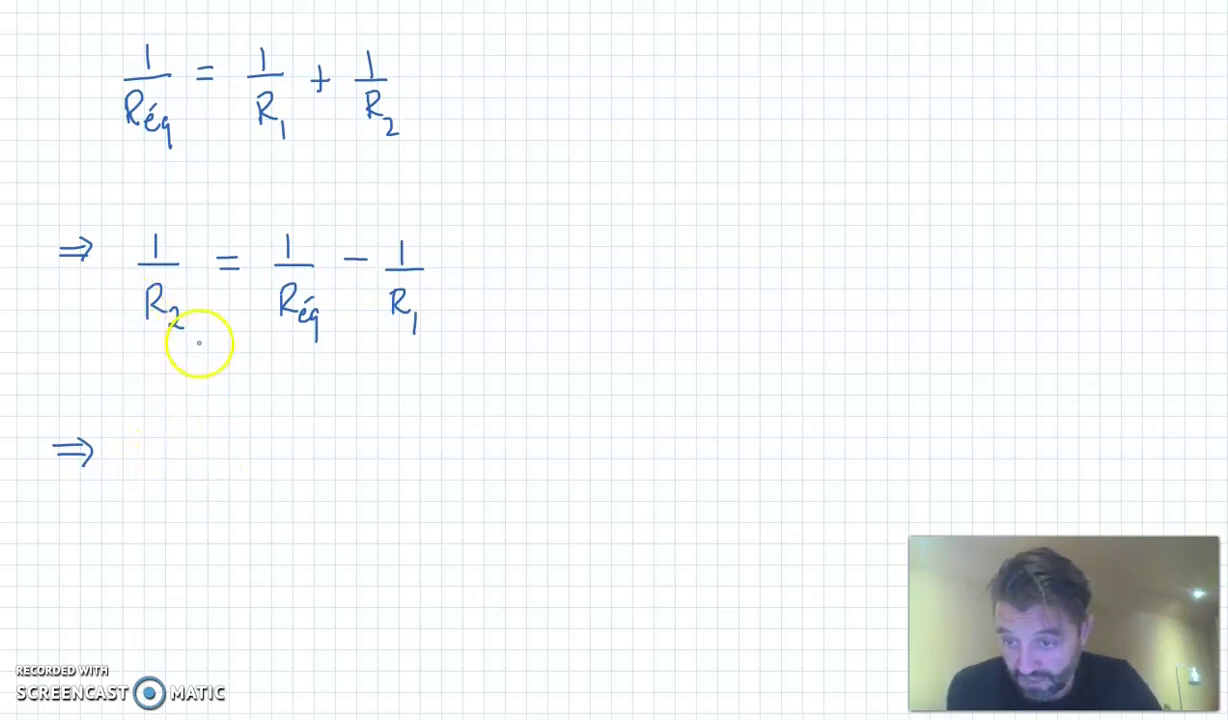
- Handwrite R2 = 1/(1/Réq − 1/R1) on the line below
left_click_drag(421, 435, 445, 455)
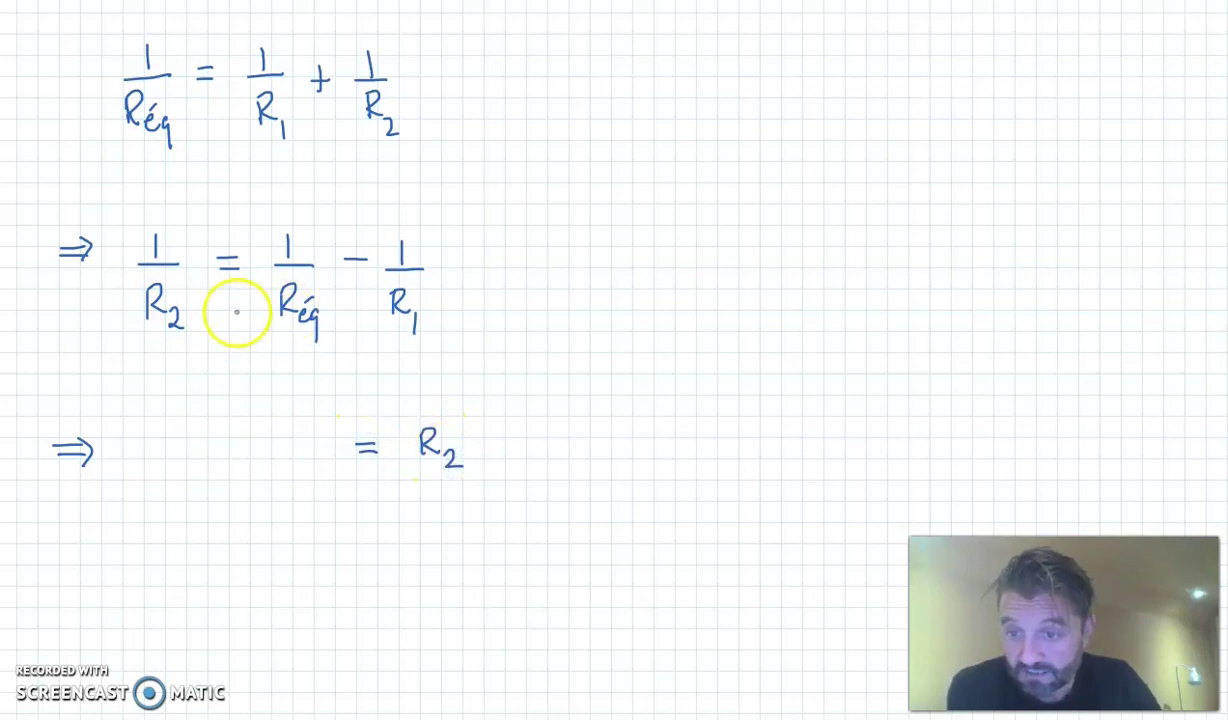
left_click_drag(225, 442, 227, 412)
left_click_drag(136, 452, 303, 451)
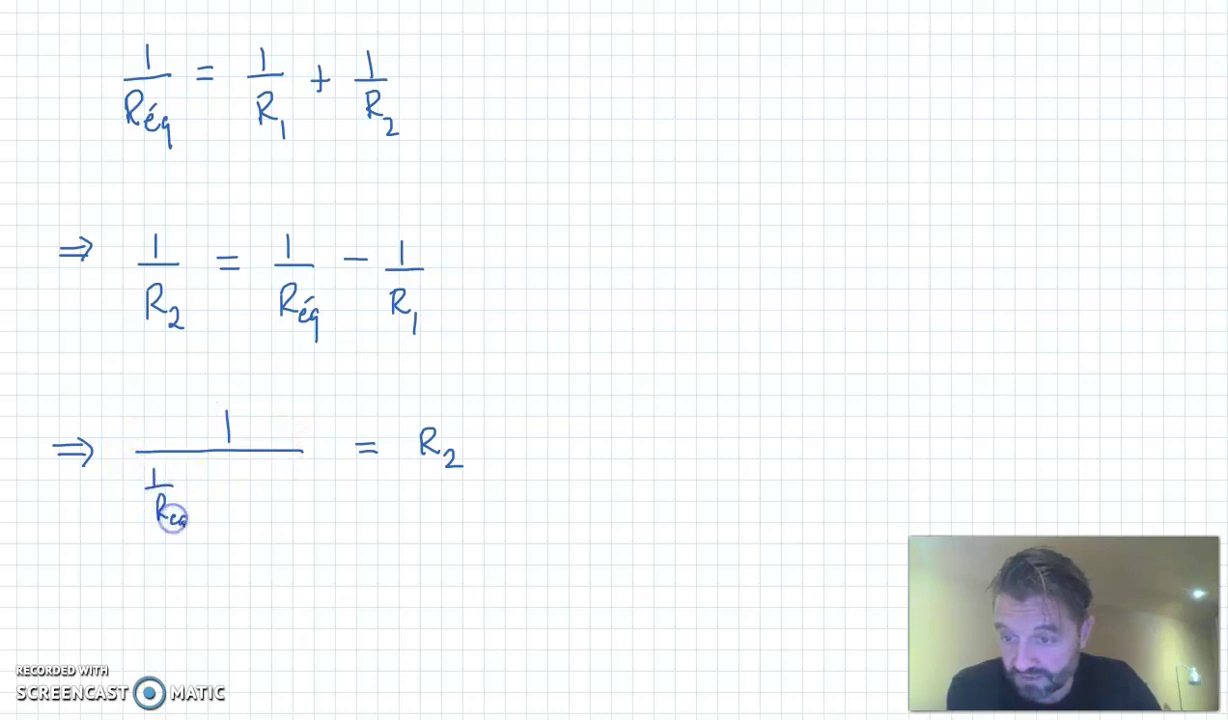
left_click_drag(219, 486, 238, 485)
left_click(269, 510)
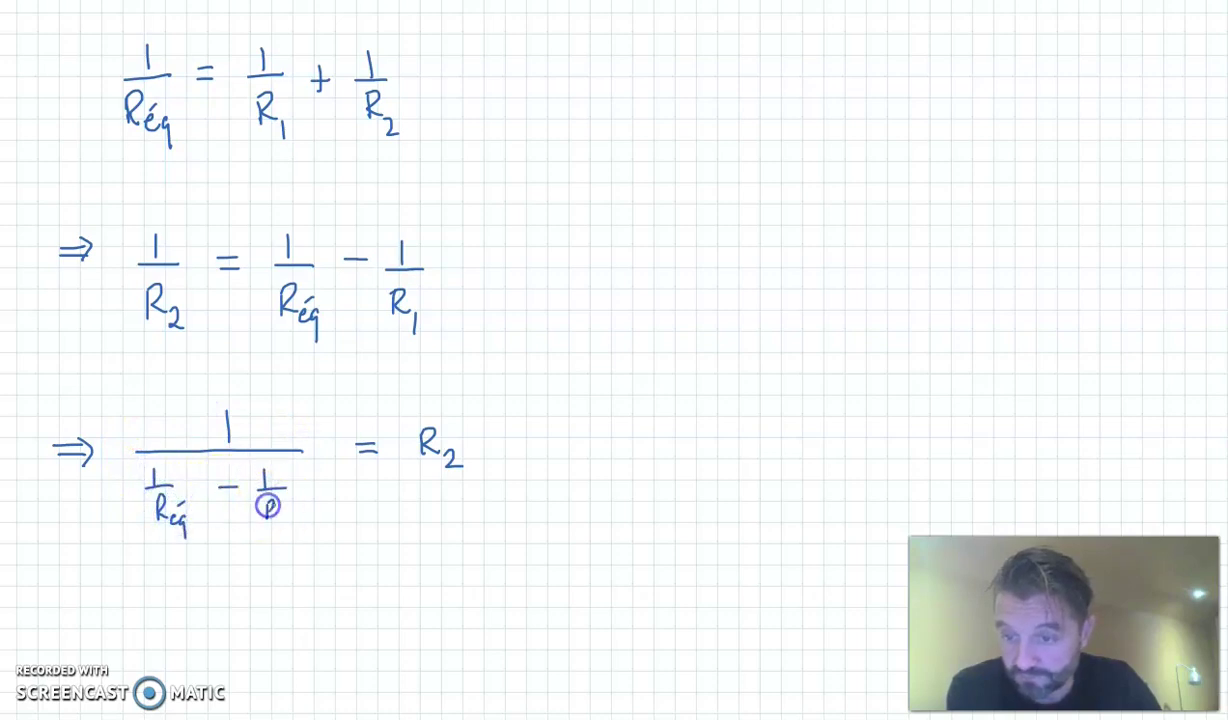
left_click_drag(282, 520, 285, 536)
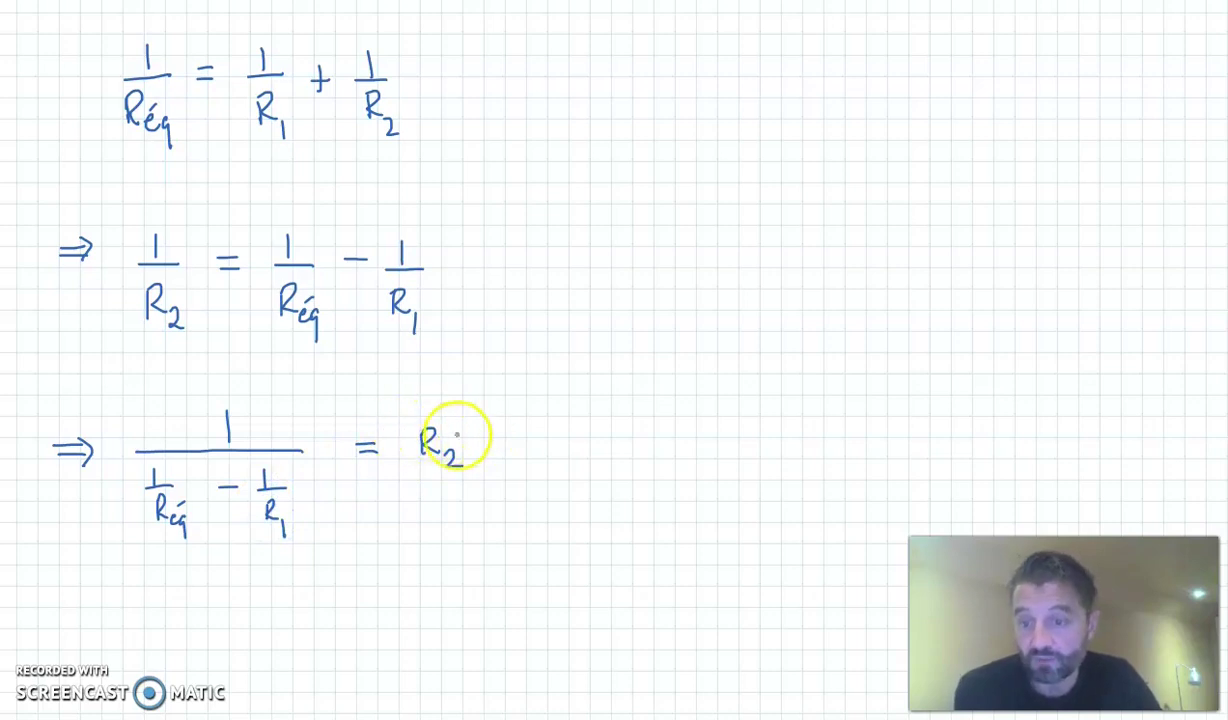
- Back in Excel, move the R2 equation box slightly to the left
key("alt+Tab")
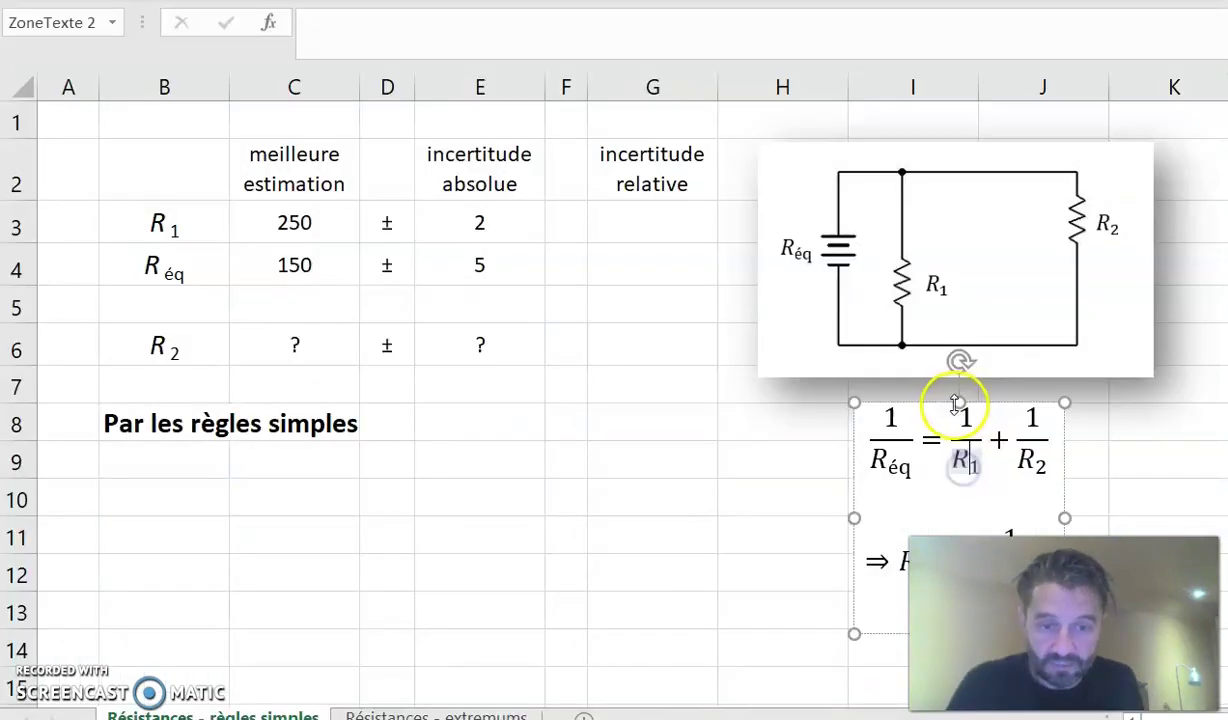
left_click_drag(807, 404, 773, 411)
left_click_drag(732, 572, 877, 580)
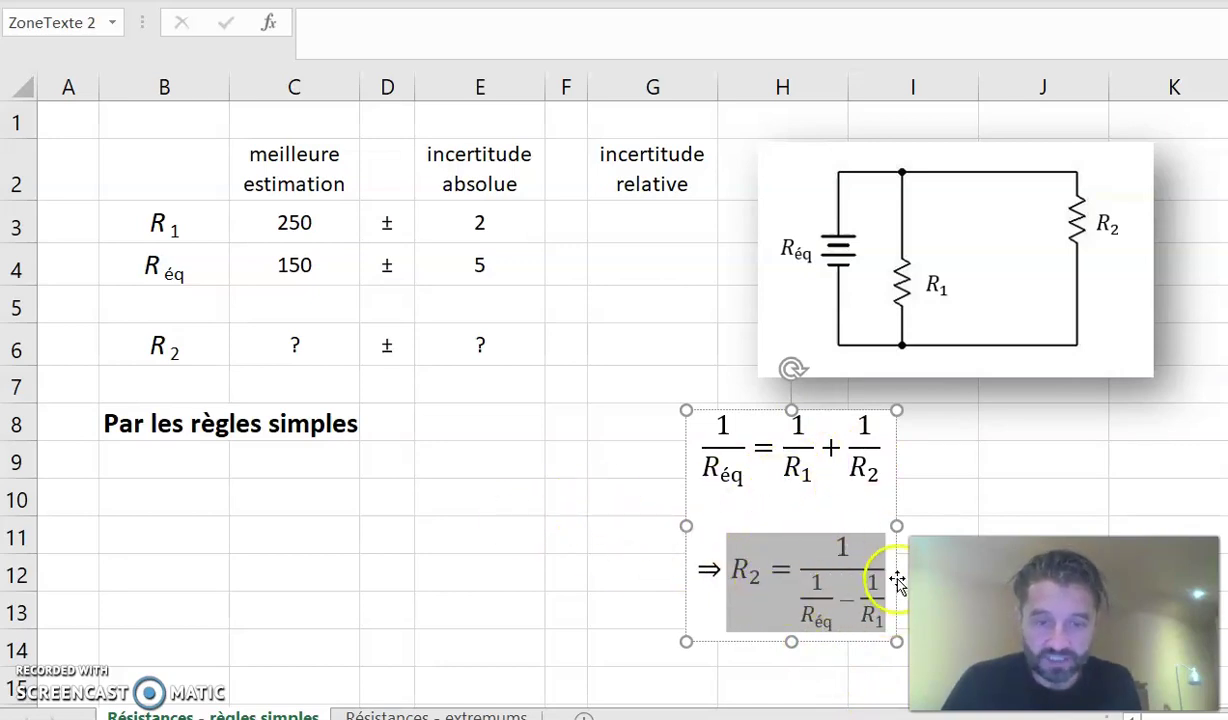
left_click(816, 604)
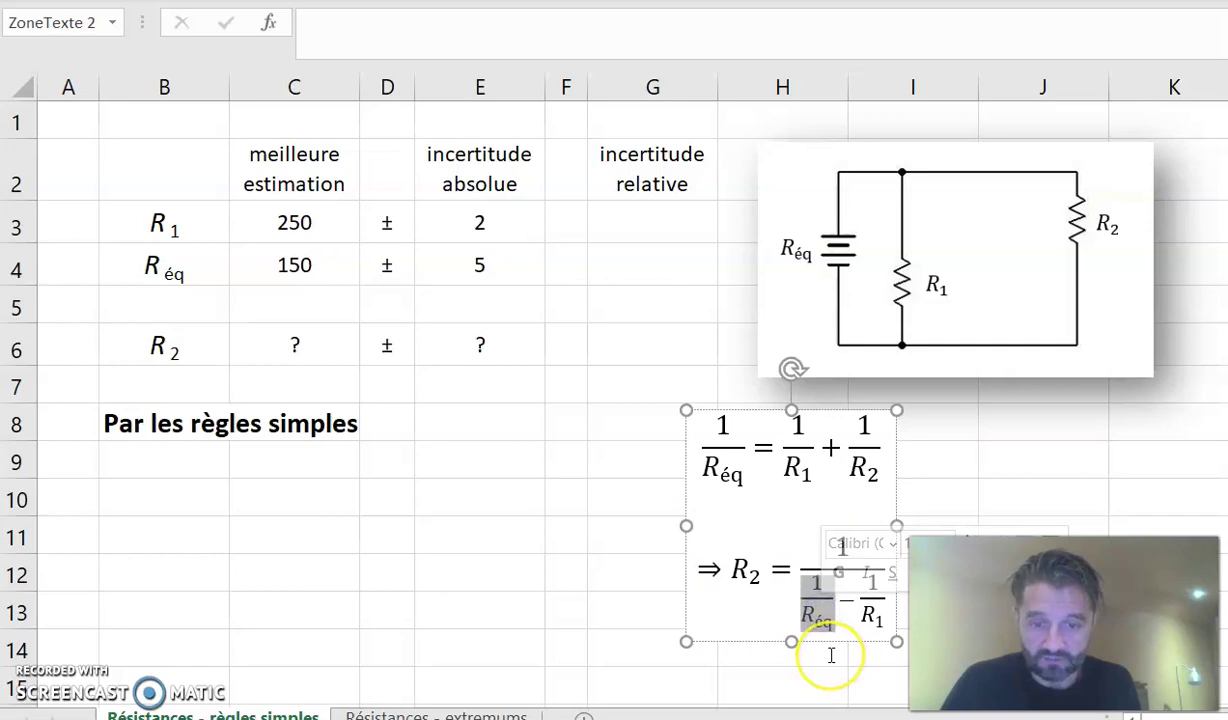
left_click(872, 607)
left_click(871, 610)
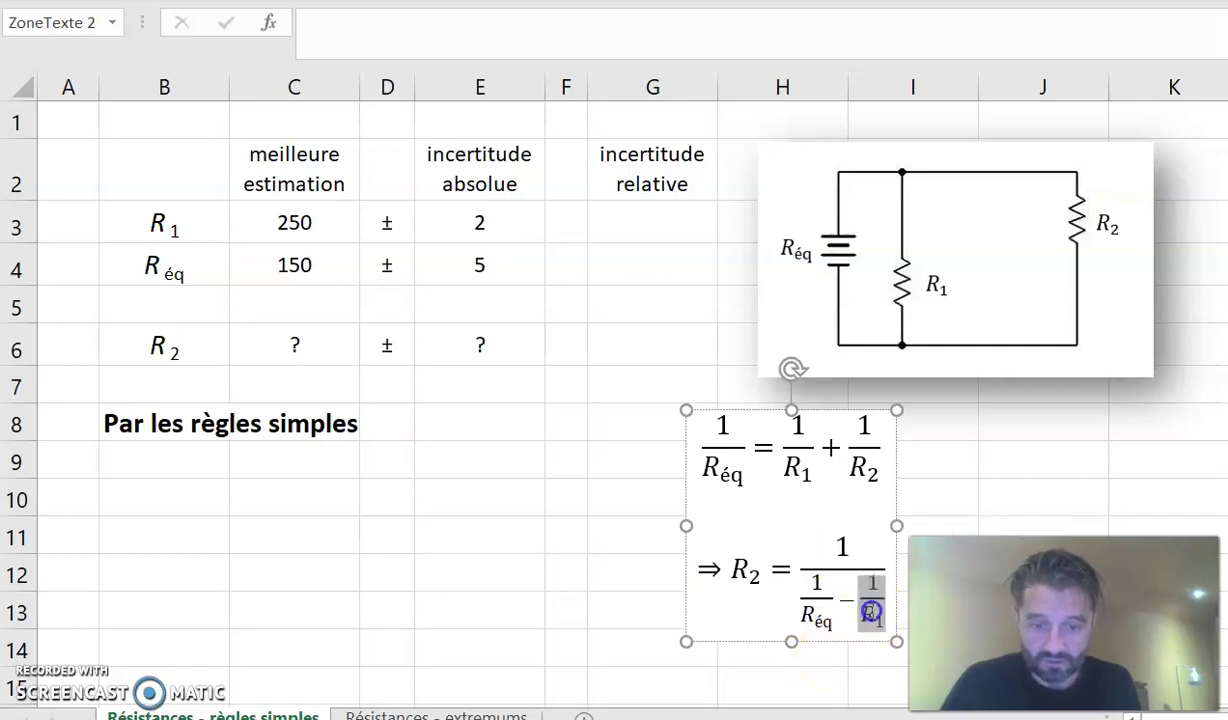
- Label rows 10–11 as 1/Réq and 1/R1 and paste the ± sign into column D
left_click(181, 496)
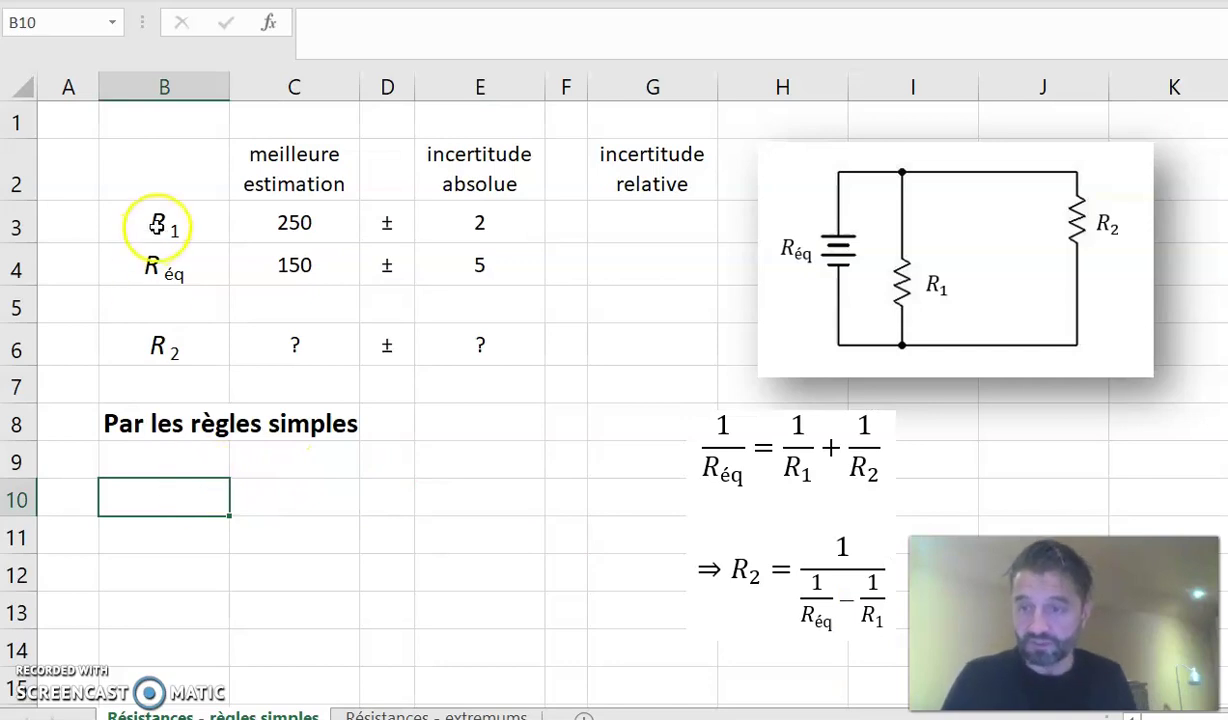
left_click(153, 266)
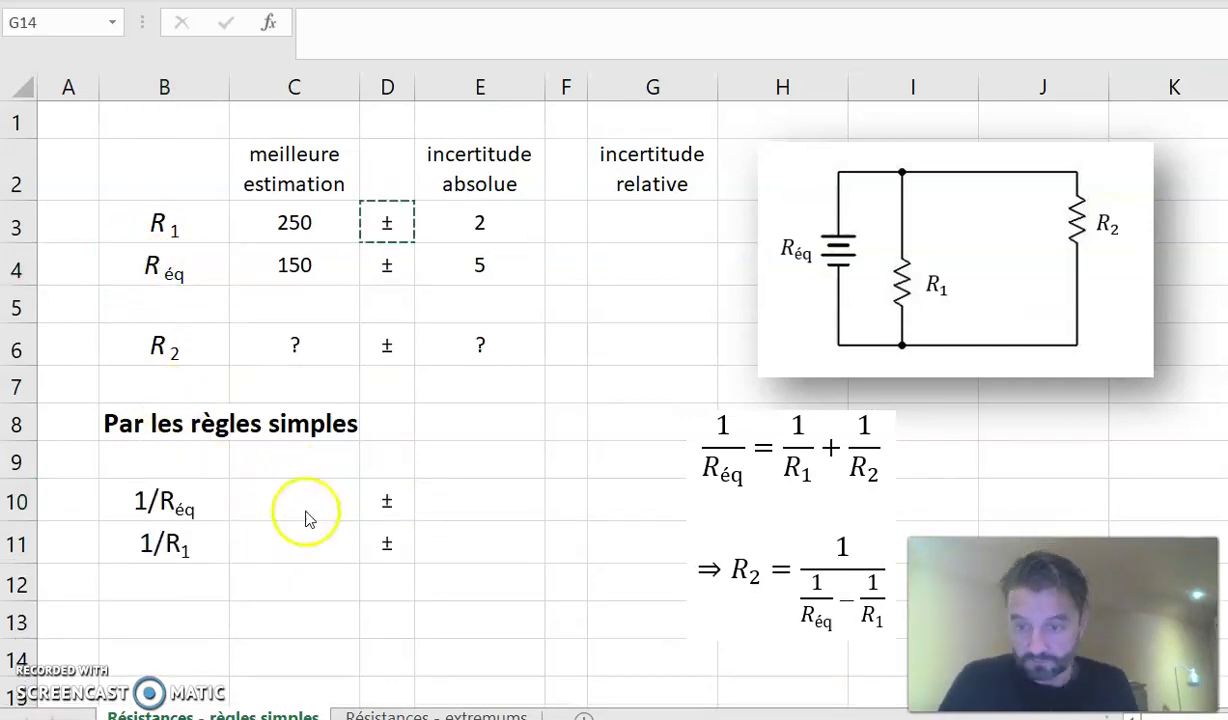
left_click(383, 500)
type("±")
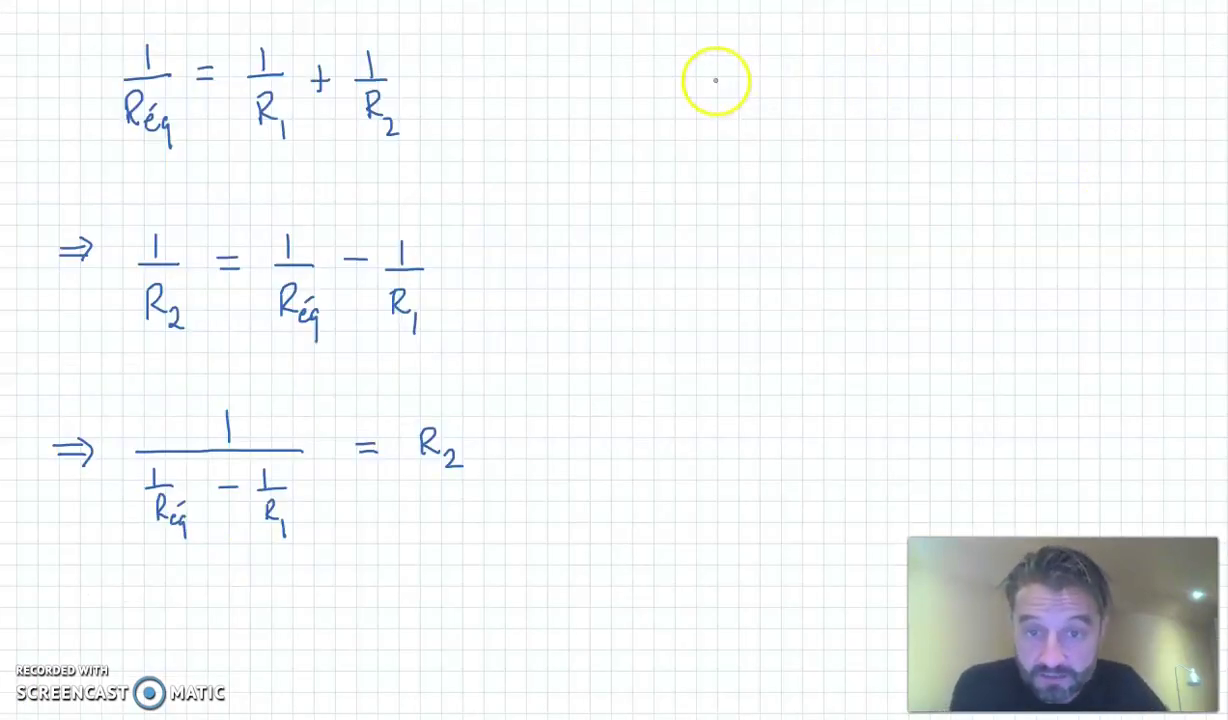
- Write the relative uncertainty of 1/x as a sum, crossing out the Δ1/|1| term as 0
left_click_drag(740, 65, 777, 75)
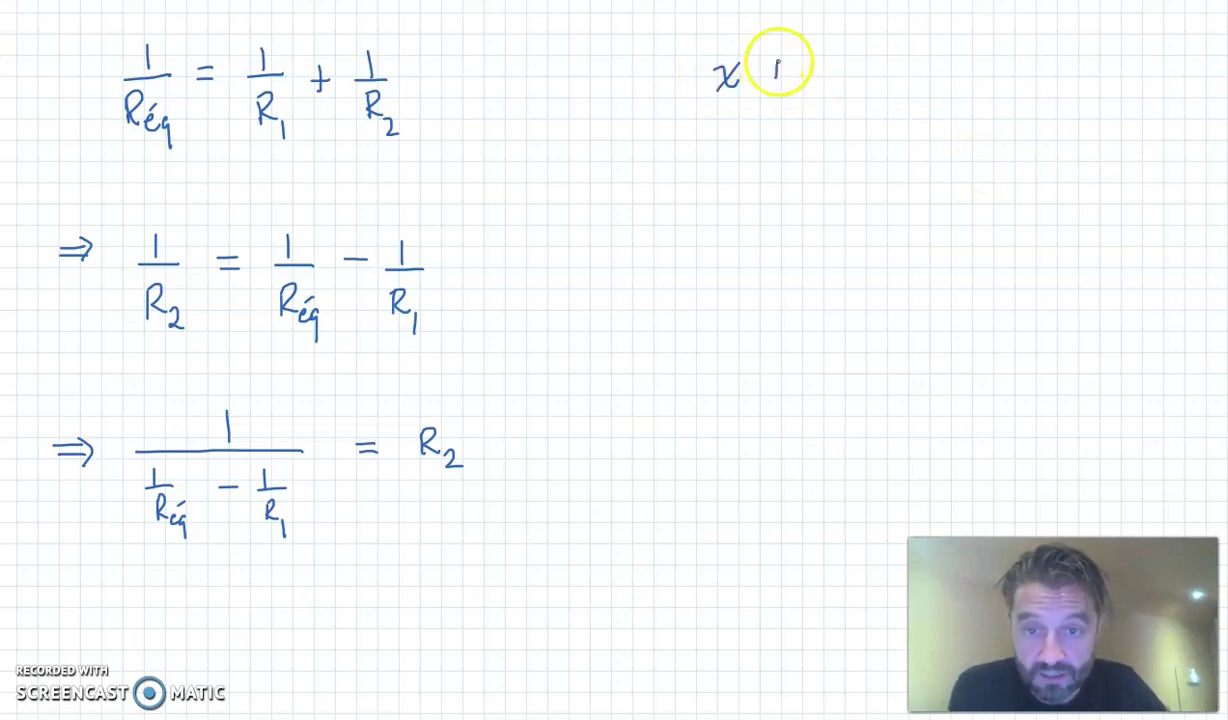
left_click_drag(1008, 60, 1026, 79)
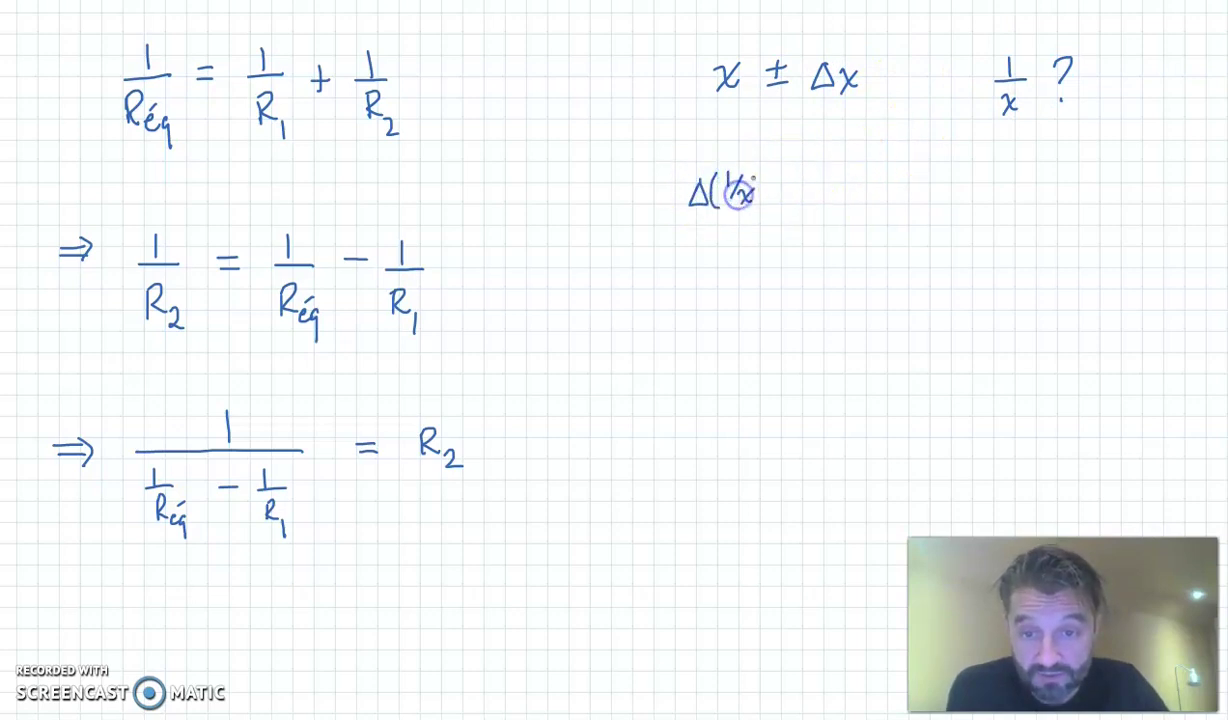
left_click_drag(754, 230, 756, 268)
left_click_drag(796, 203, 818, 202)
left_click_drag(797, 215, 819, 214)
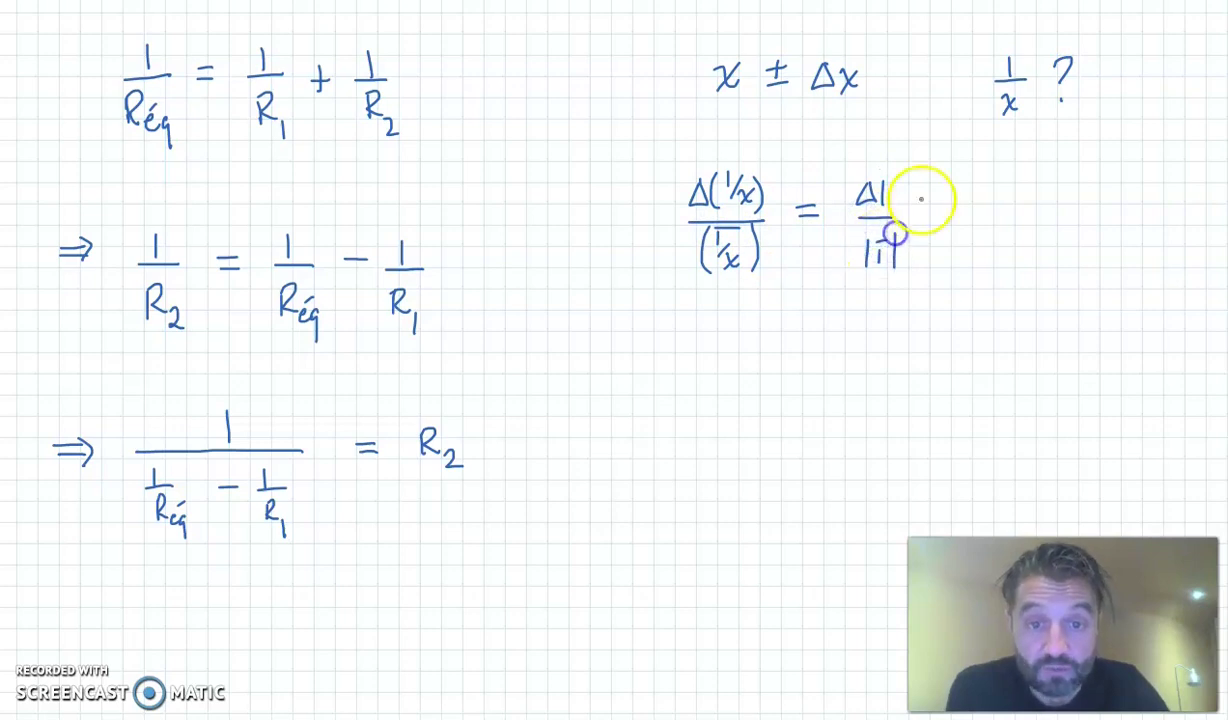
left_click_drag(962, 227, 1000, 227)
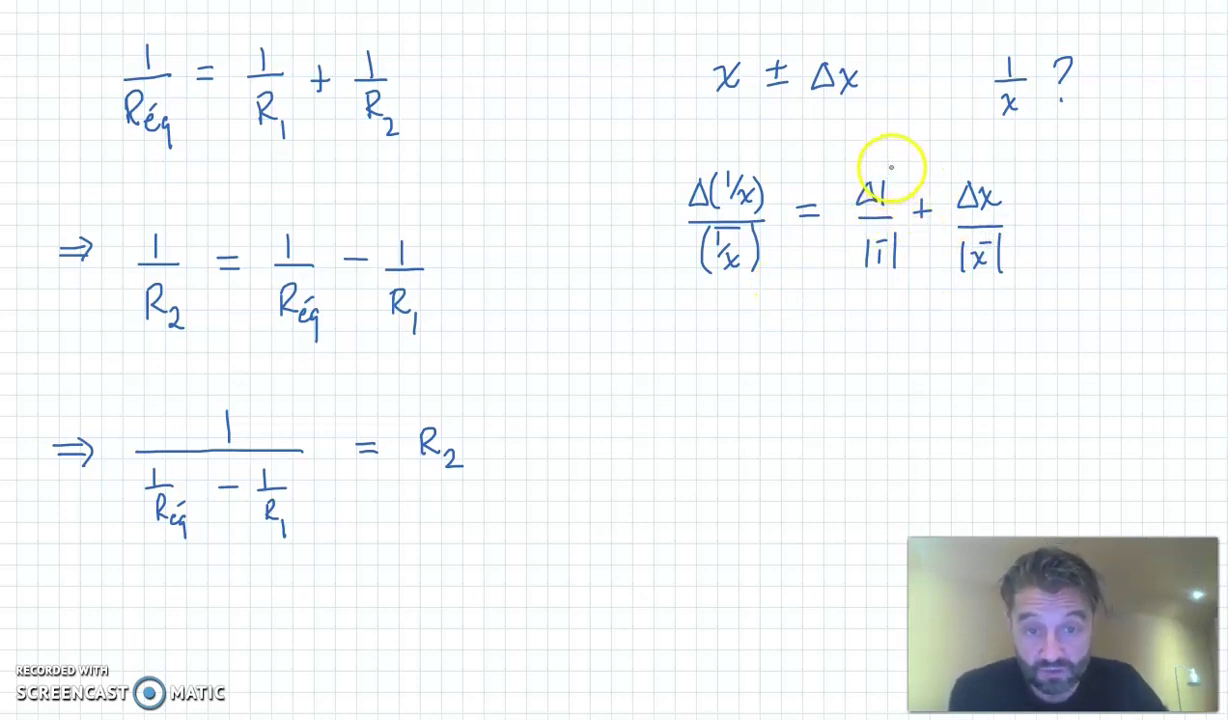
left_click_drag(920, 162, 916, 150)
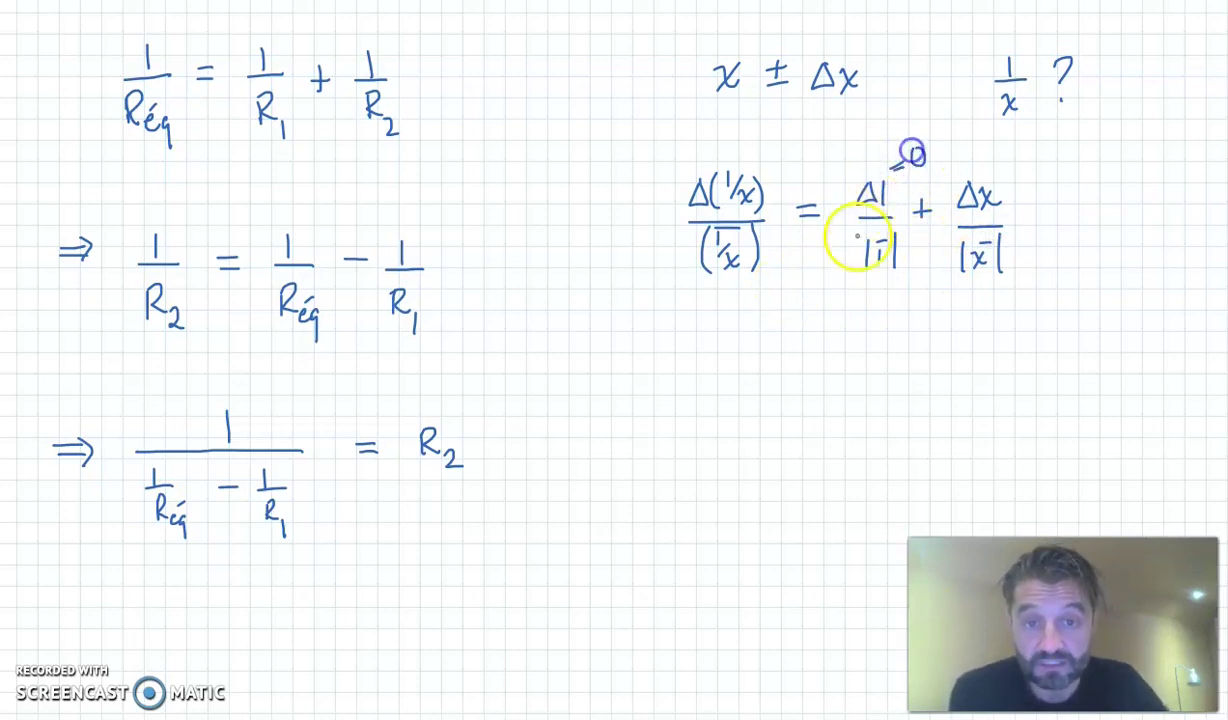
left_click_drag(872, 243, 898, 264)
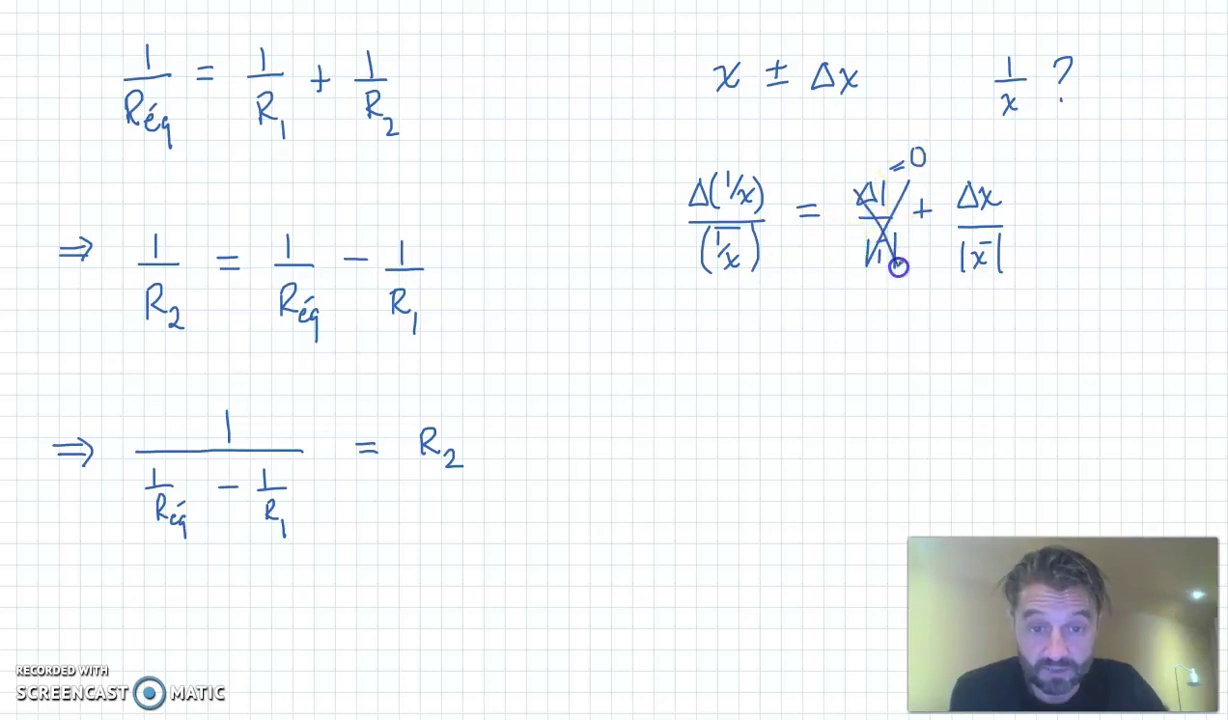
- Conclude on a new line that Δ(1/x)/(1/x̄) = Δx/|x̄|
left_click_drag(637, 334, 657, 334)
left_click_drag(637, 345, 657, 345)
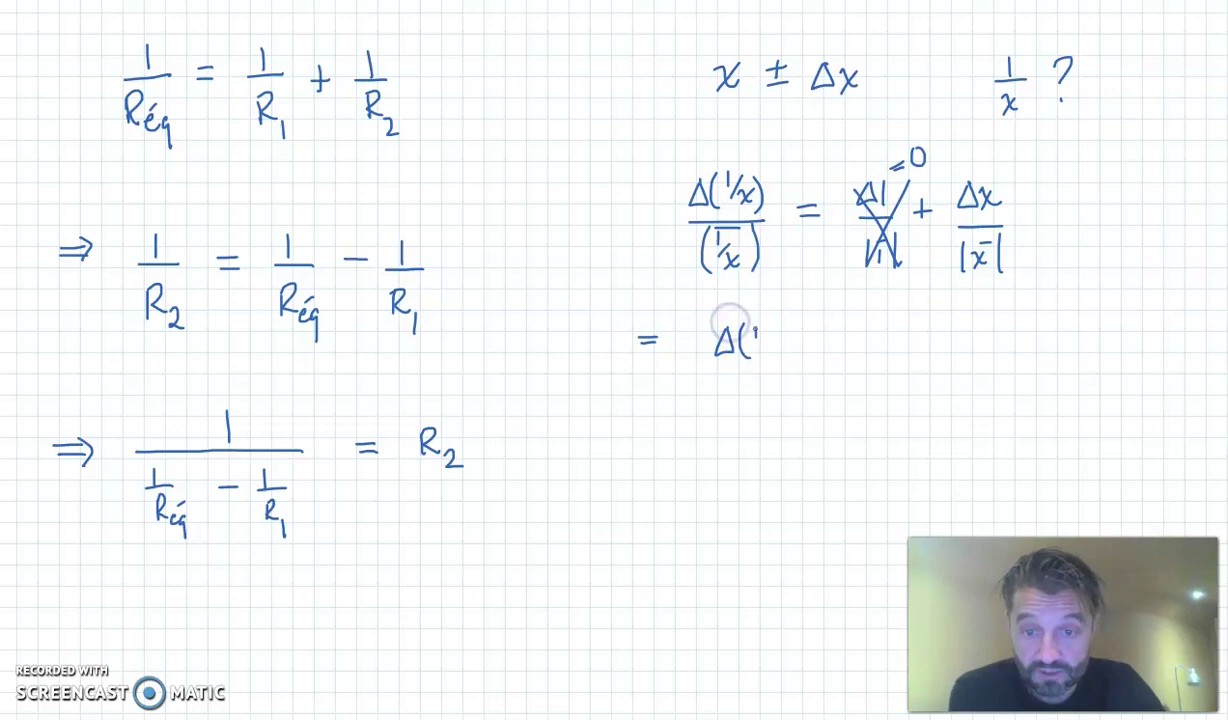
left_click_drag(786, 323, 790, 356)
mouse_move(706, 372)
left_mouse_down()
mouse_move(792, 370)
mouse_move(726, 414)
mouse_move(790, 412)
left_mouse_up()
mouse_move(891, 334)
left_mouse_down()
mouse_move(887, 350)
mouse_move(921, 381)
left_mouse_up()
left_click_drag(936, 384, 937, 414)
left_click_drag(655, 330, 657, 353)
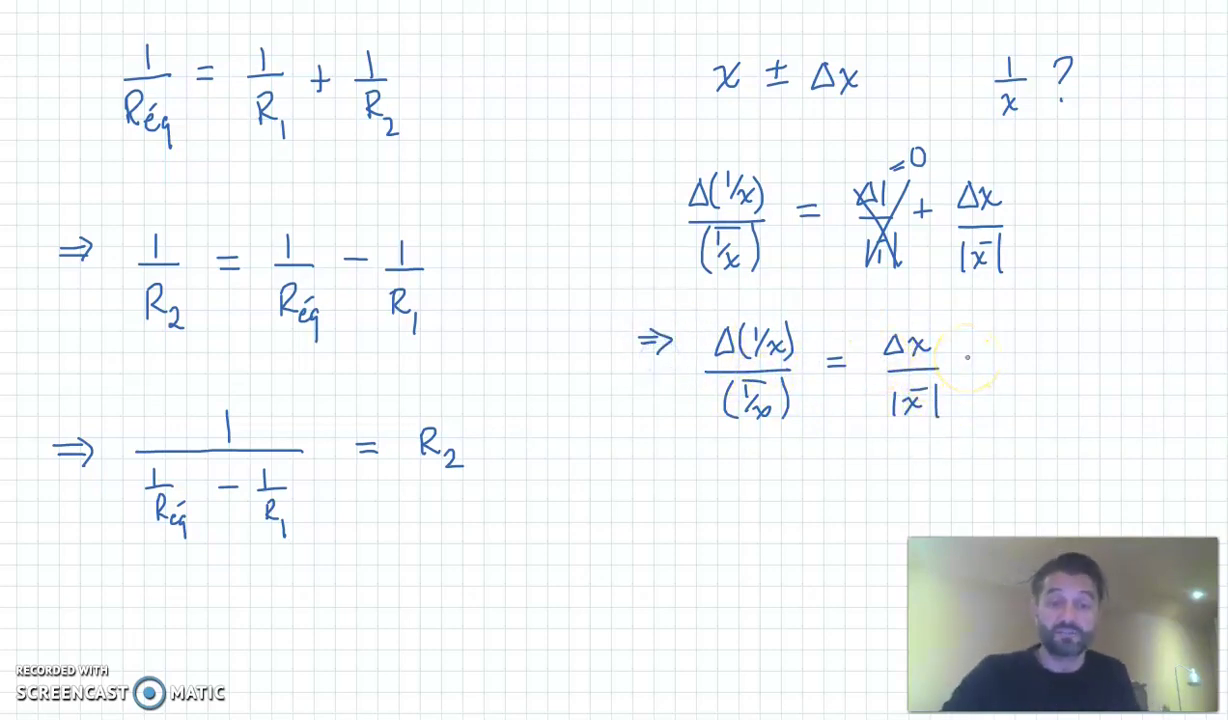
- In Excel, enter =E3/ABS(C3) in G3 and fill it down to G4
key("alt+Tab")
left_click(605, 510)
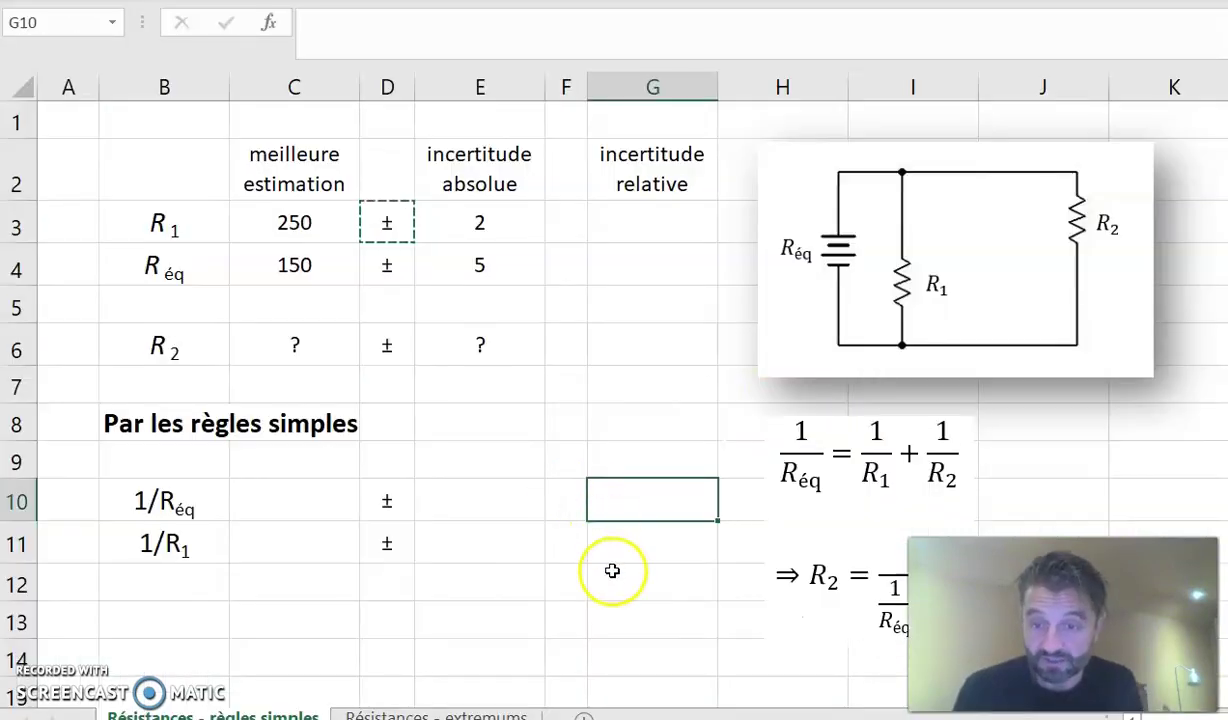
left_click(626, 537)
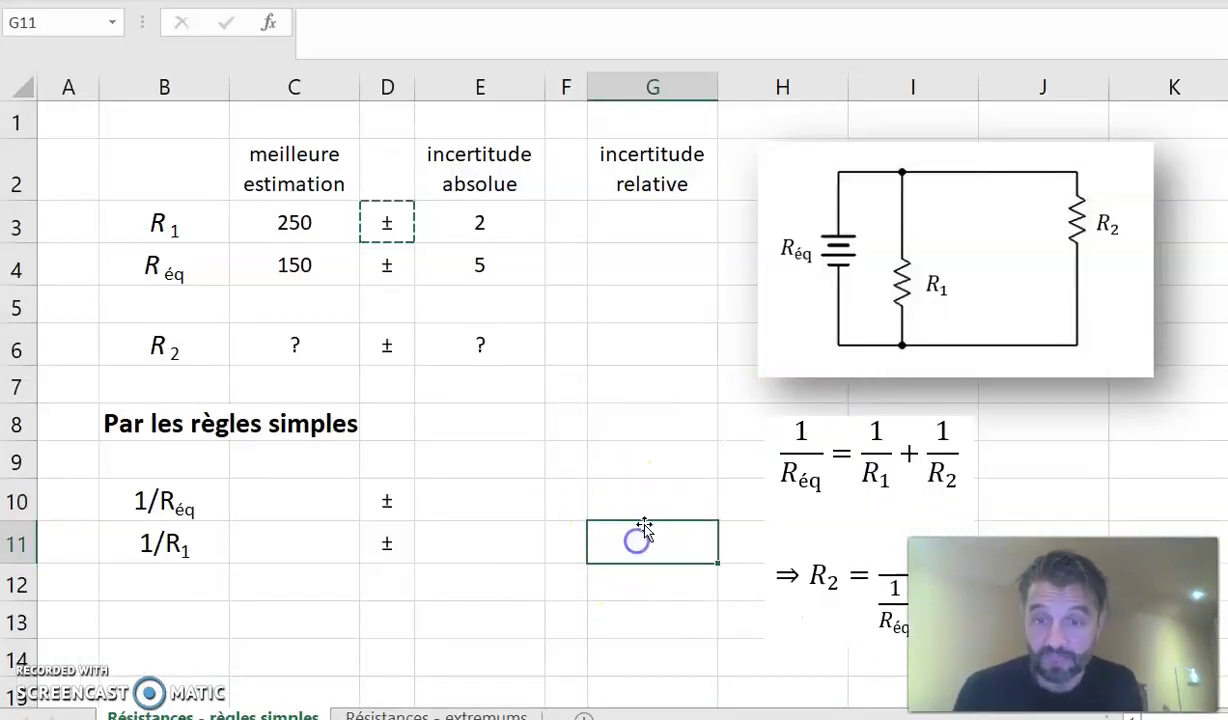
left_click(648, 215)
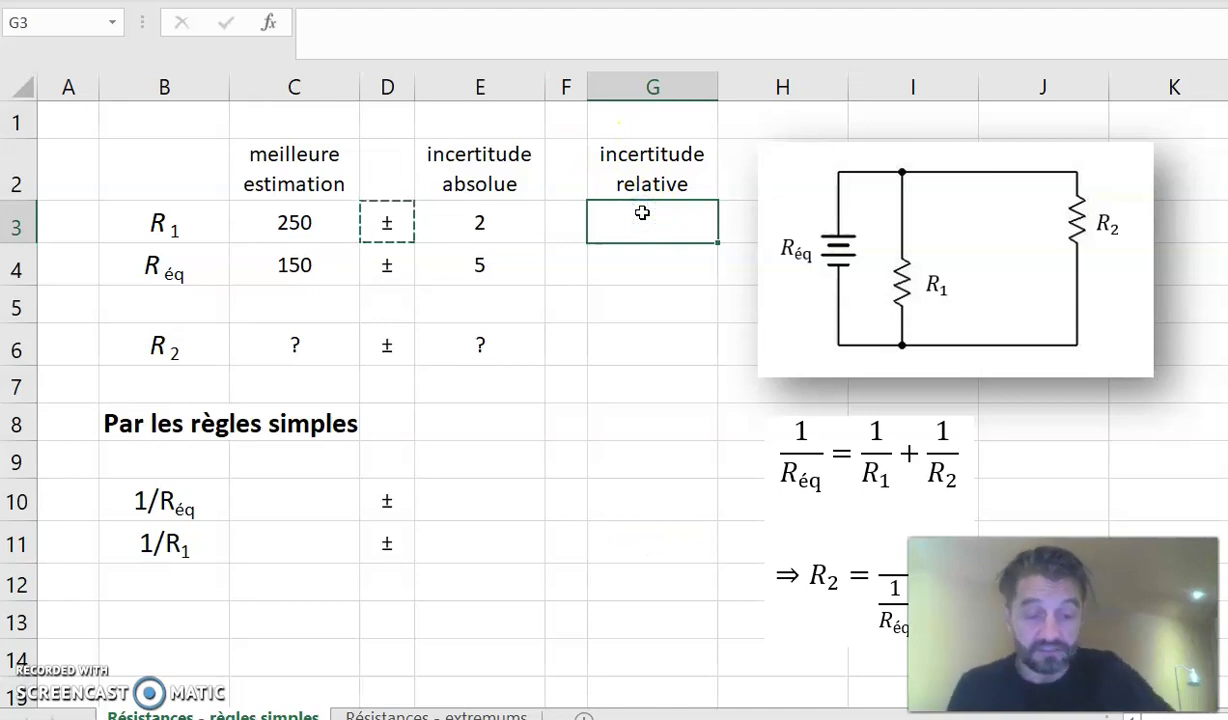
type("=")
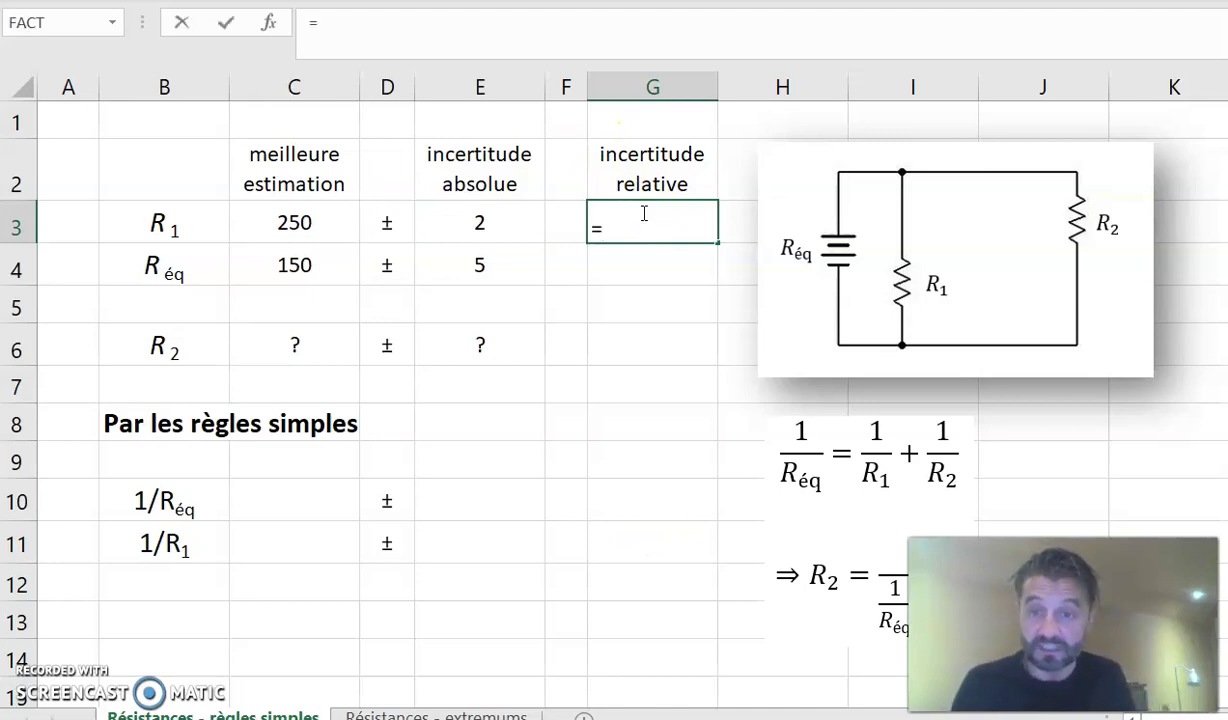
left_click(498, 222)
type("/")
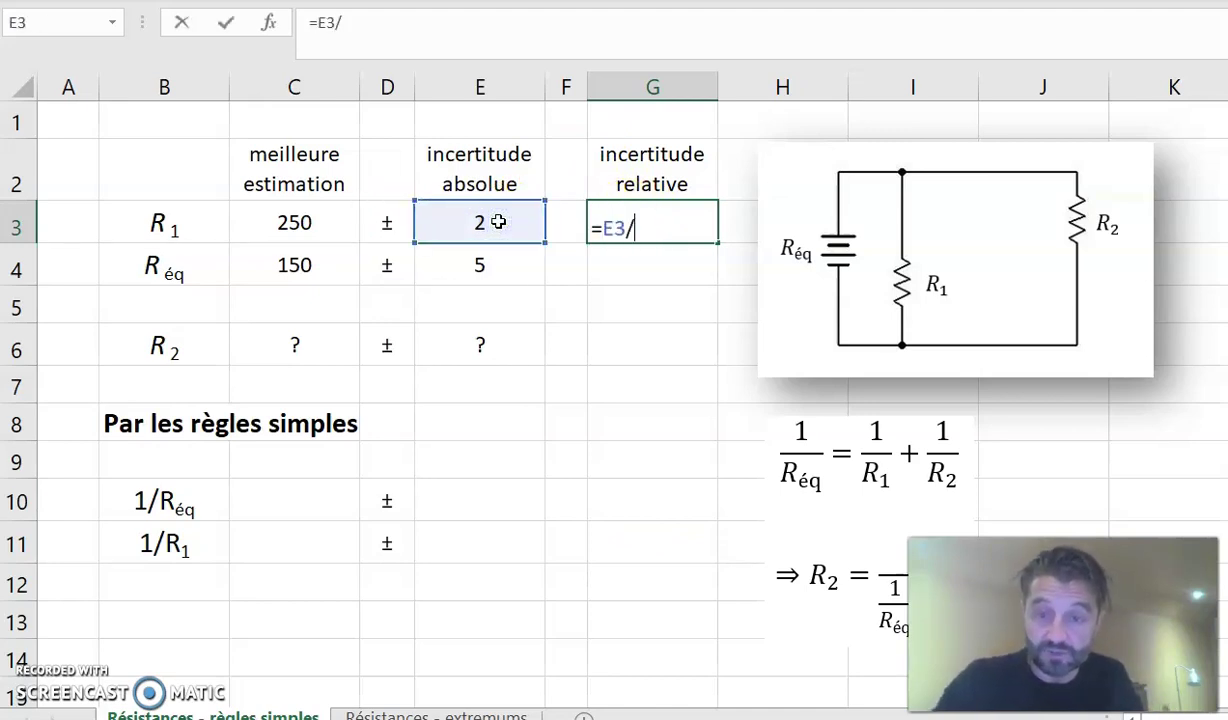
type("ABS(")
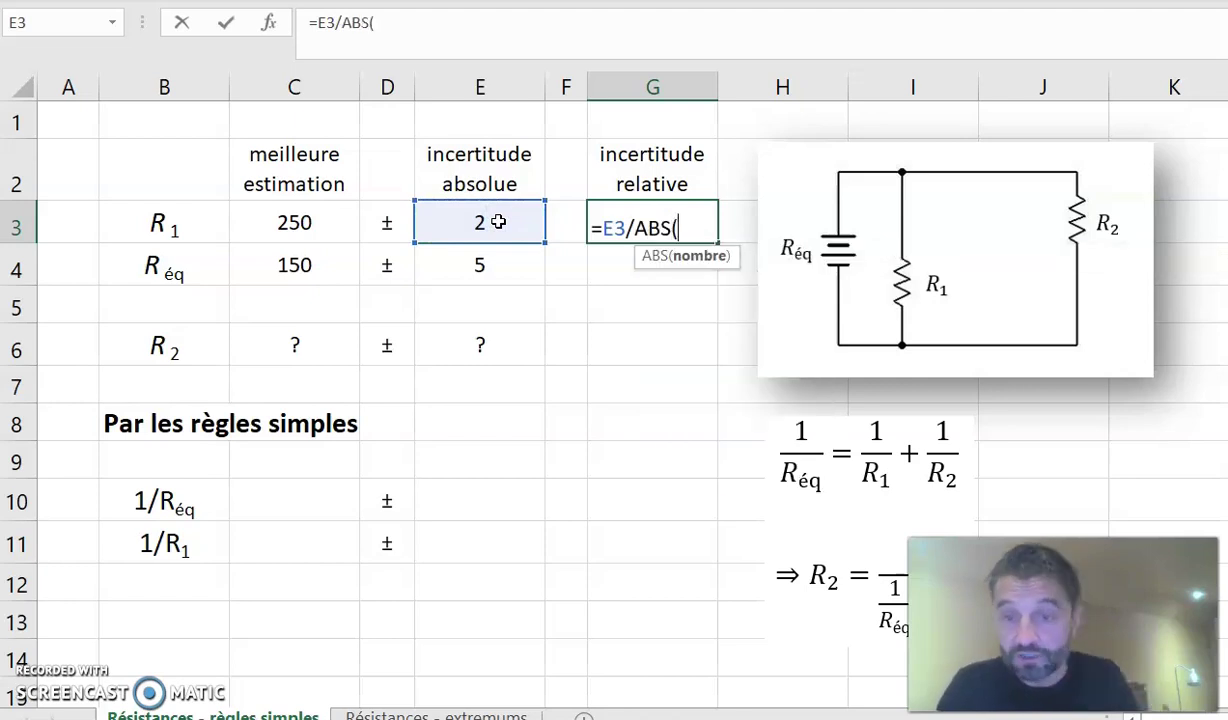
left_click(238, 224)
key("Return")
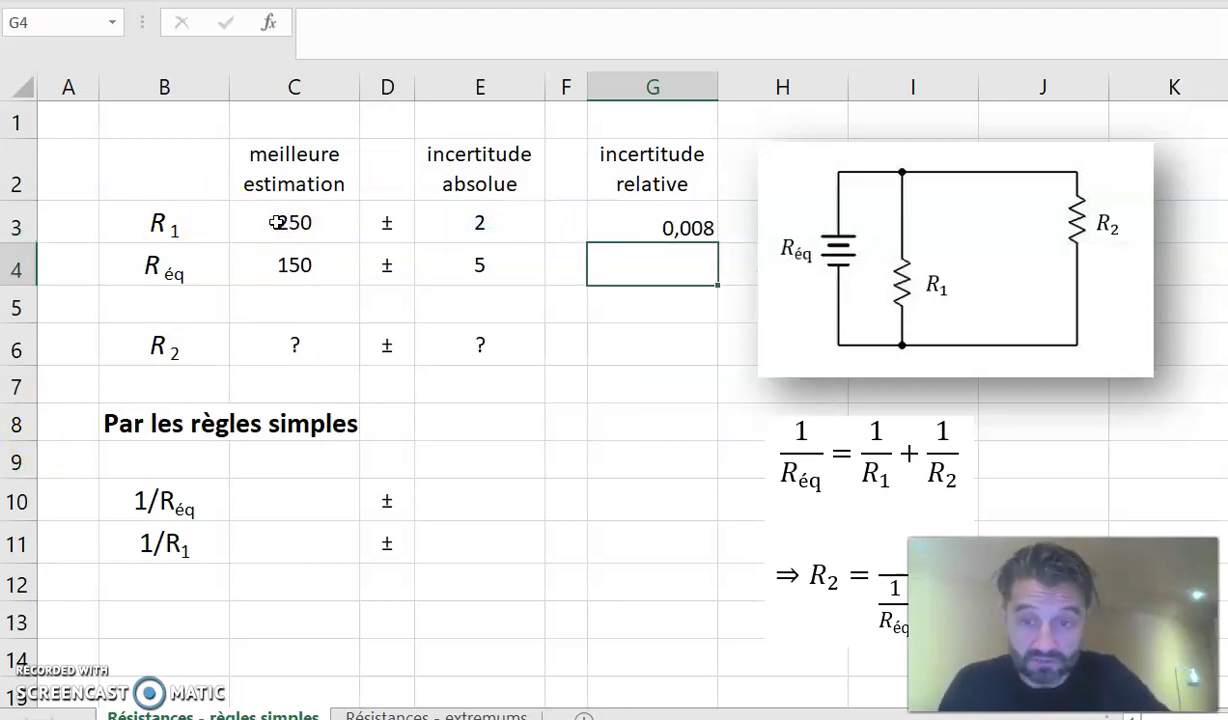
left_click(633, 219)
left_click_drag(709, 233, 712, 283)
- Set G10 to =G4 and G11 to =G3 for the reciprocals' relative uncertainties
left_click(636, 498)
type("=")
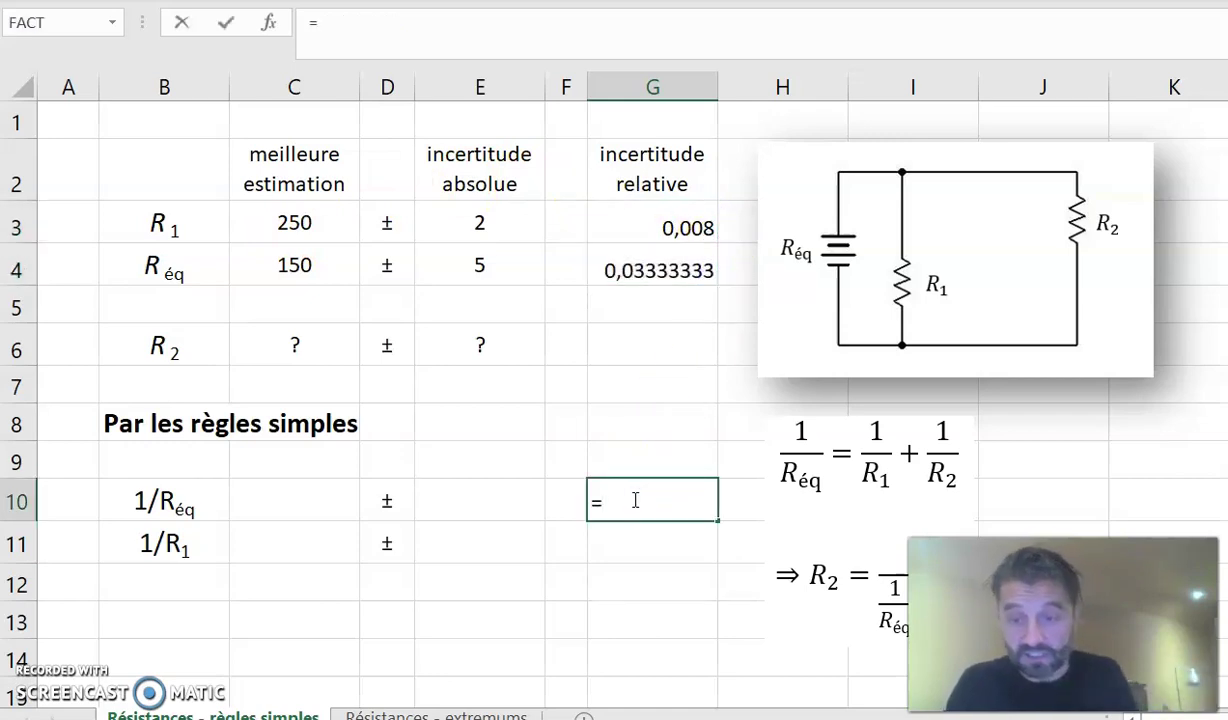
left_click(662, 268)
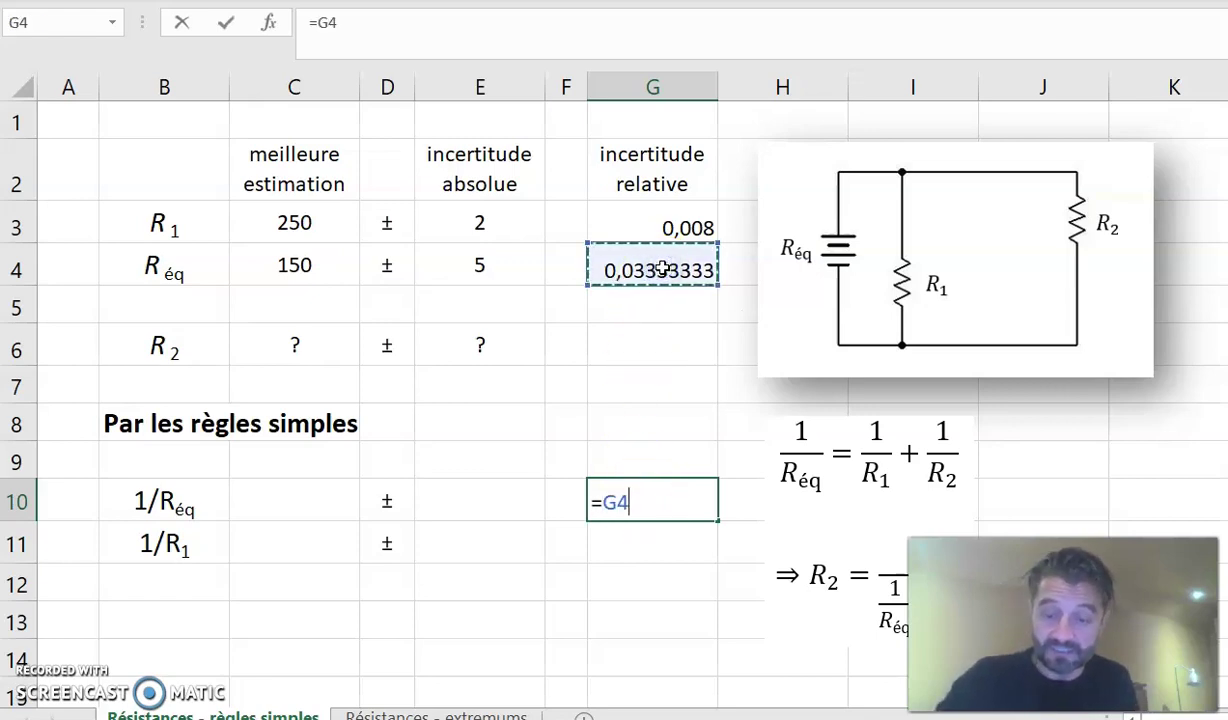
key("Return")
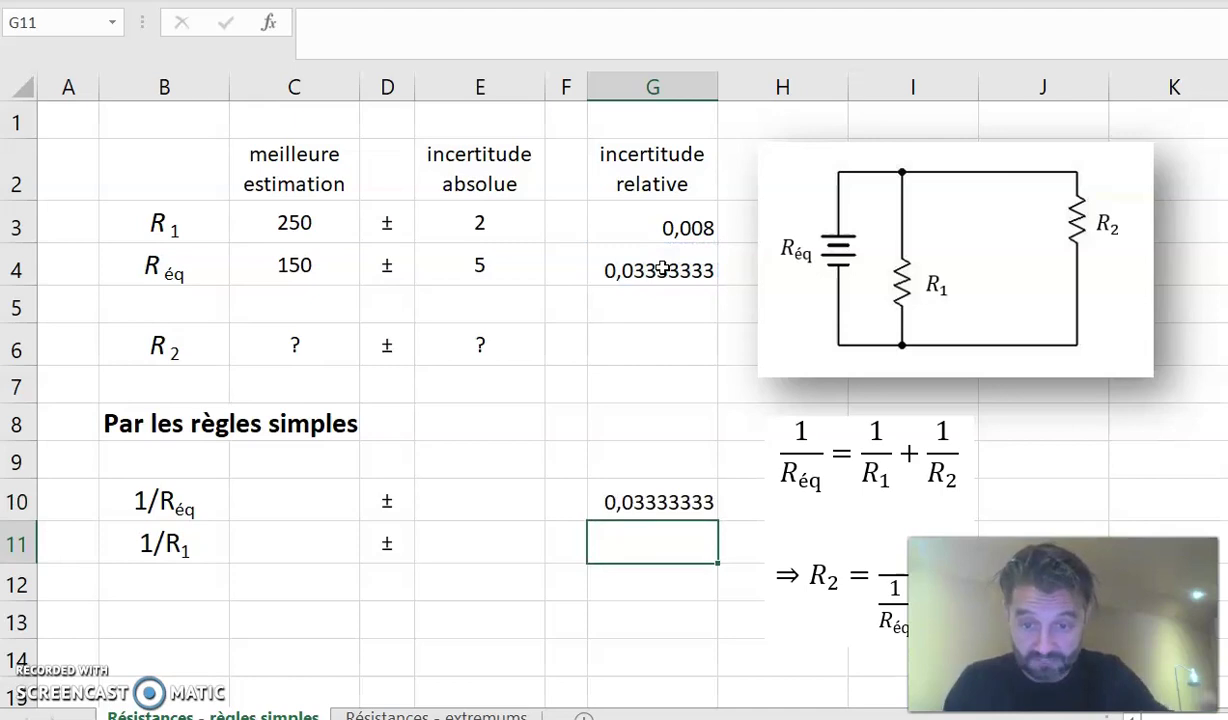
type("=")
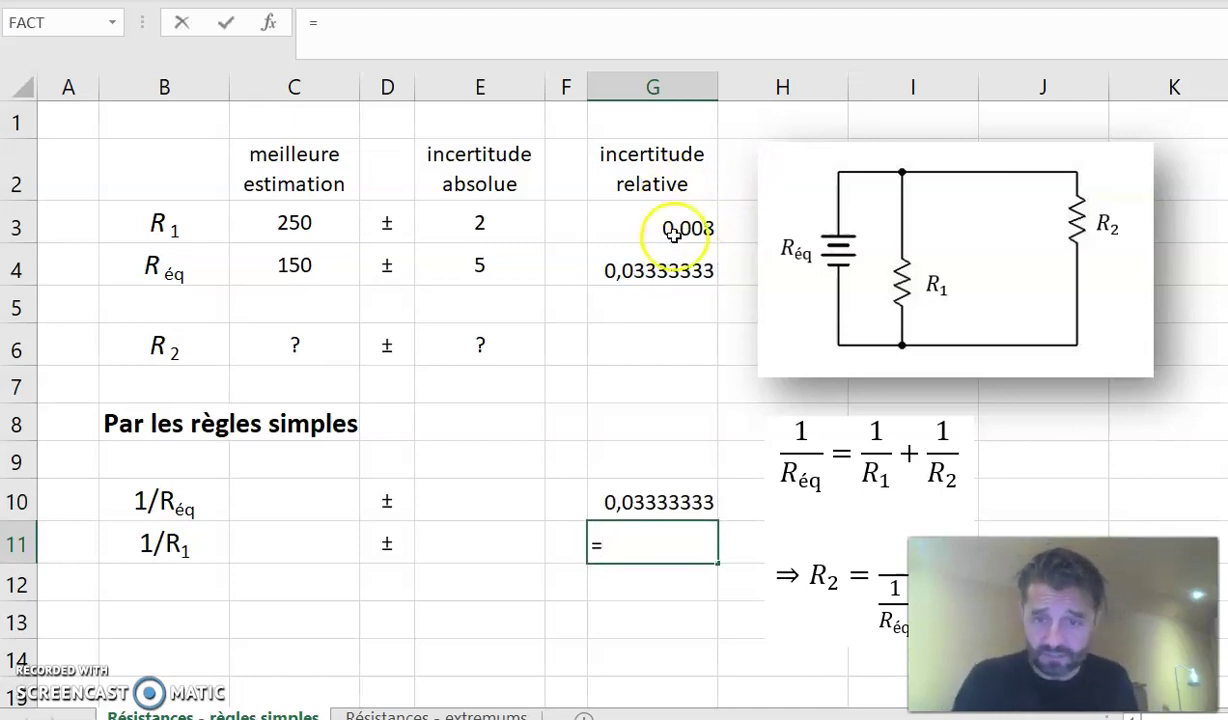
left_click(683, 228)
key("Return")
- Begin the reciprocal formula for 1/Réq in C10
left_click(345, 497)
type("1/")
key("BackSpace")
key("BackSpace")
type("=/")
- Finish =1/C4 in C10 (0,00666667) and enter =1/C3 in C11 (0,004)
left_click(285, 266)
key("Return")
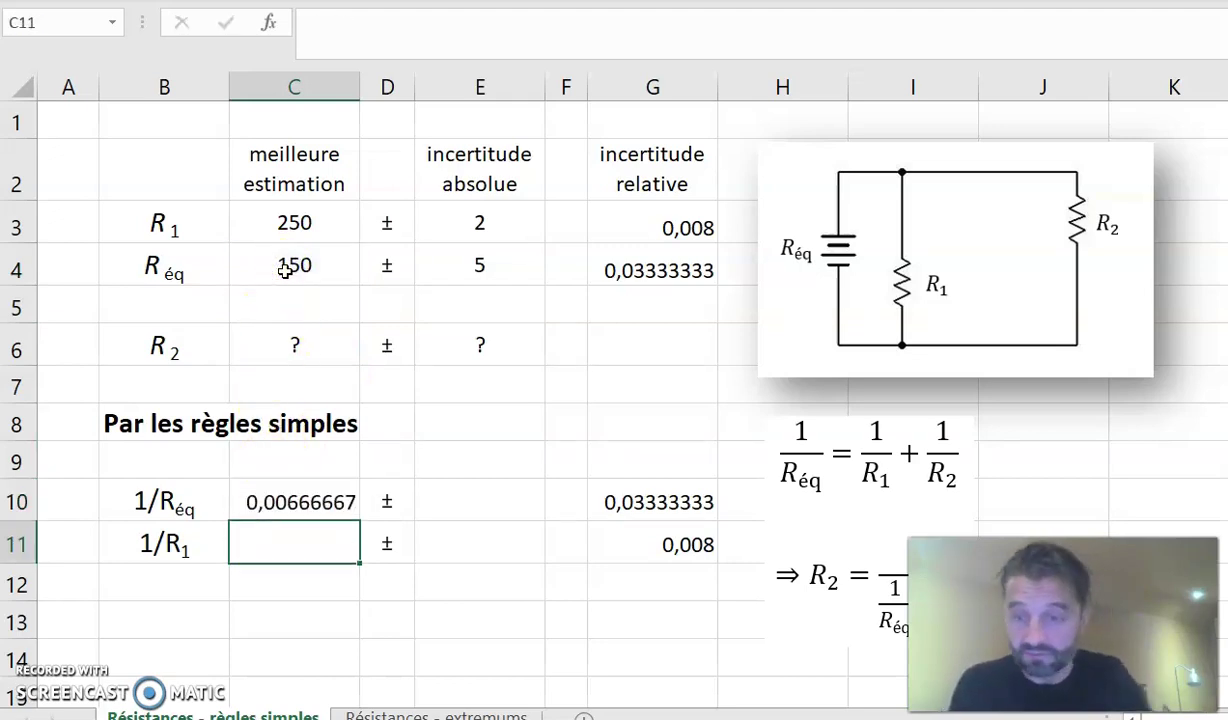
left_click(299, 485)
type("=1/")
left_click(307, 222)
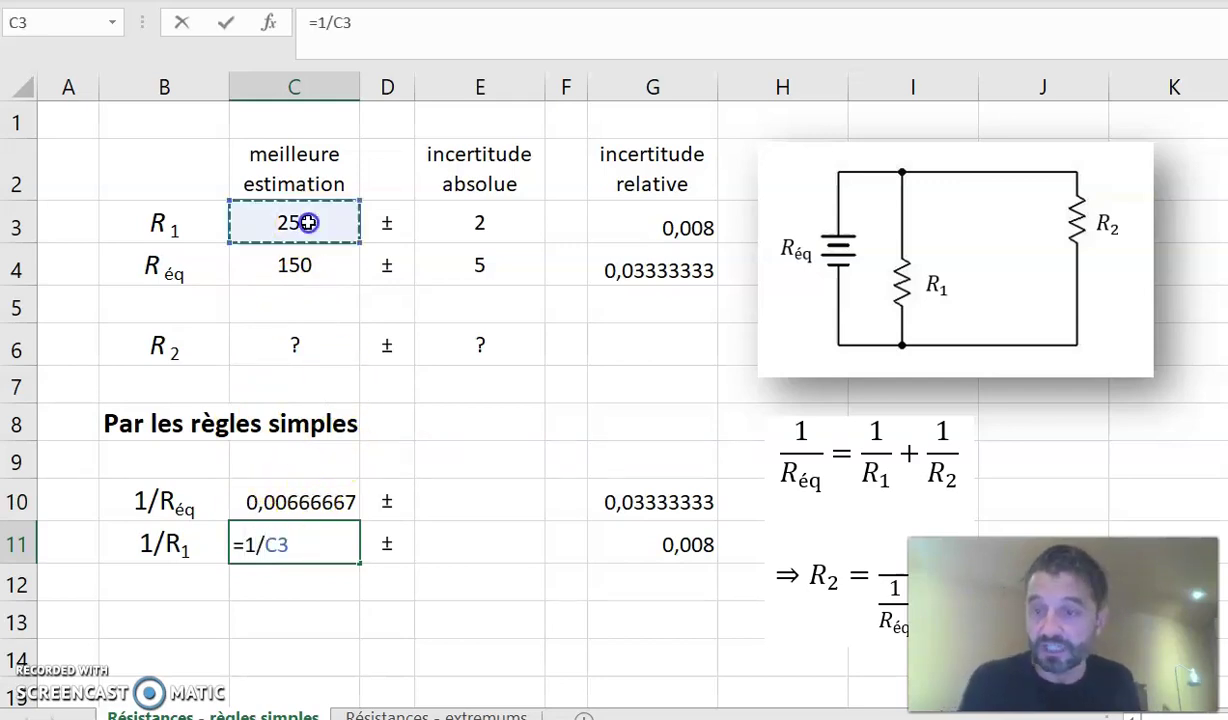
key("Return")
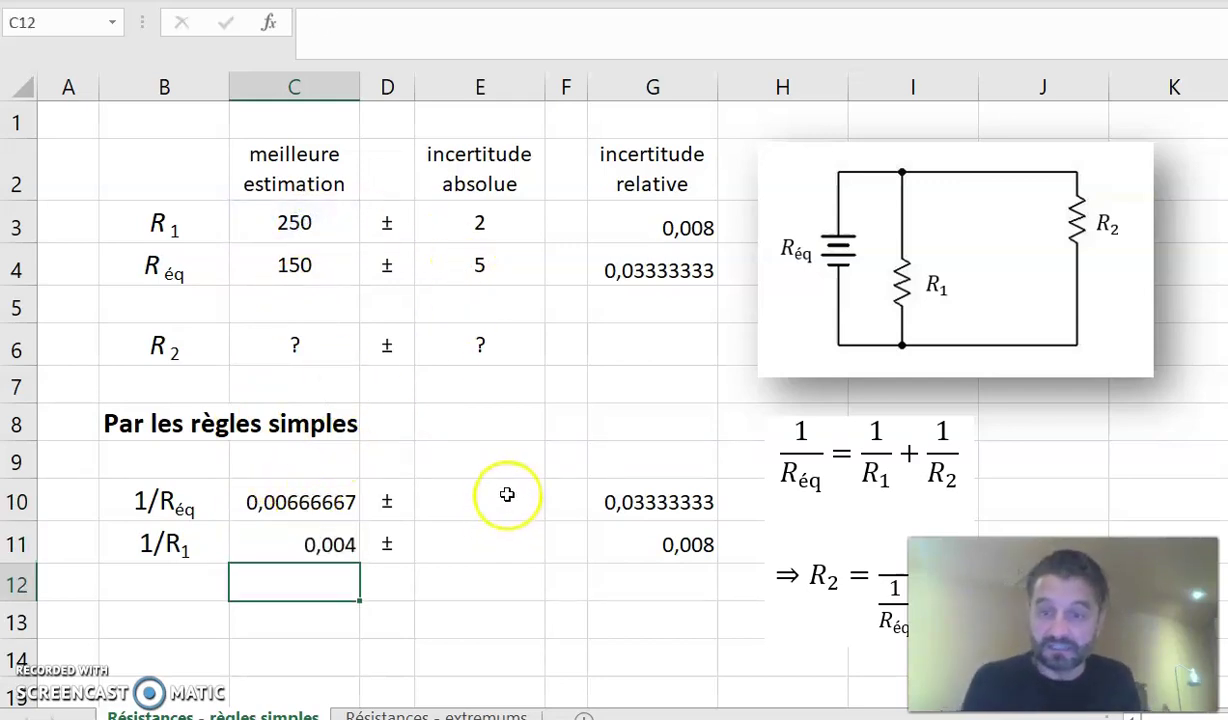
- Enter =ABS(C10)*G10 in E10 and fill it down to E11
left_click(506, 495)
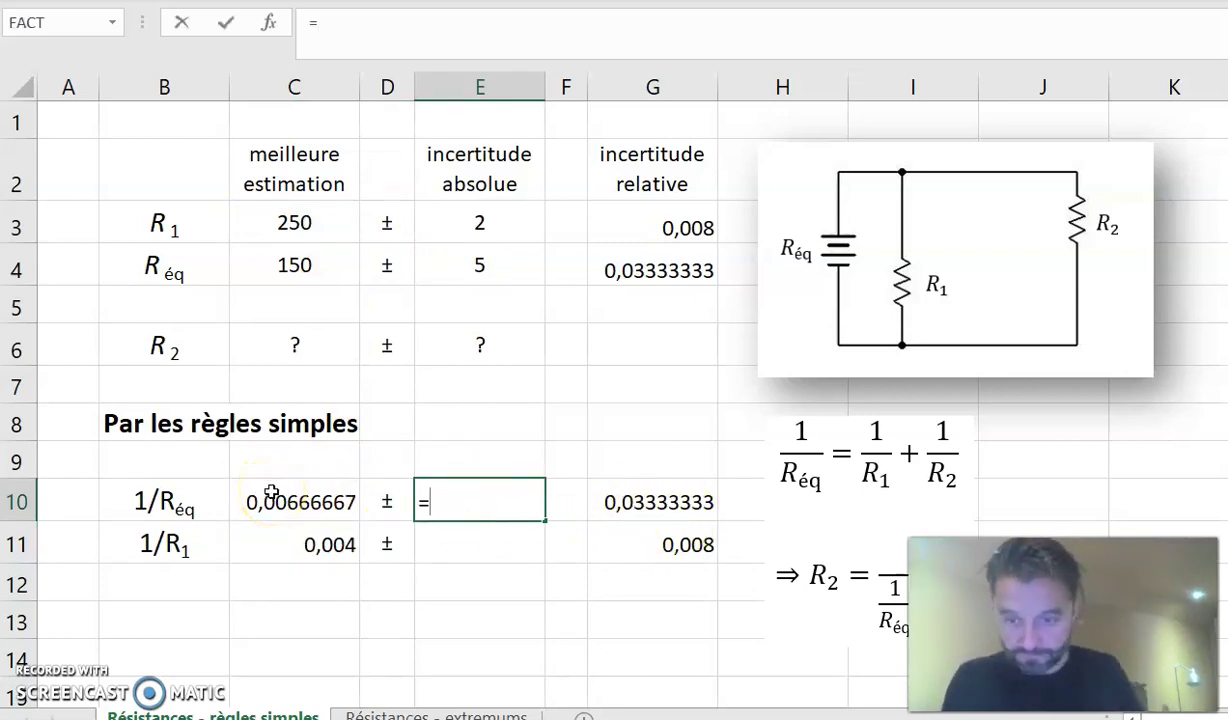
type("ABS(")
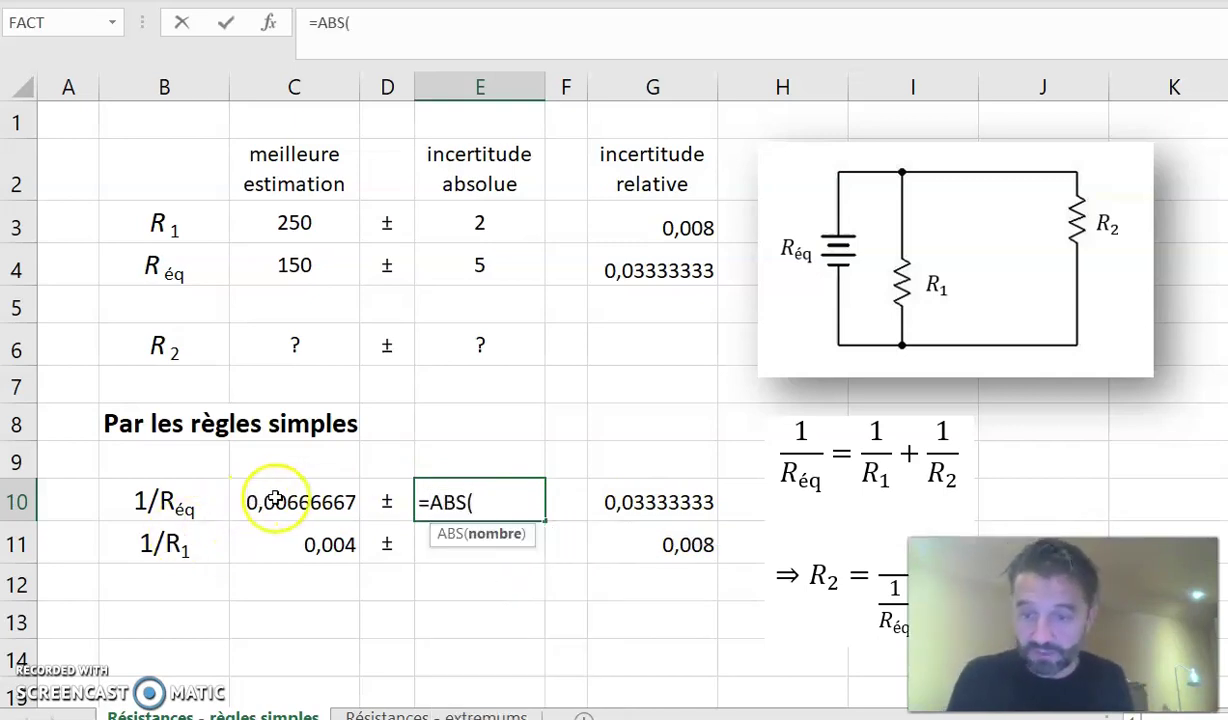
left_click(275, 500)
type(")*")
left_click(619, 499)
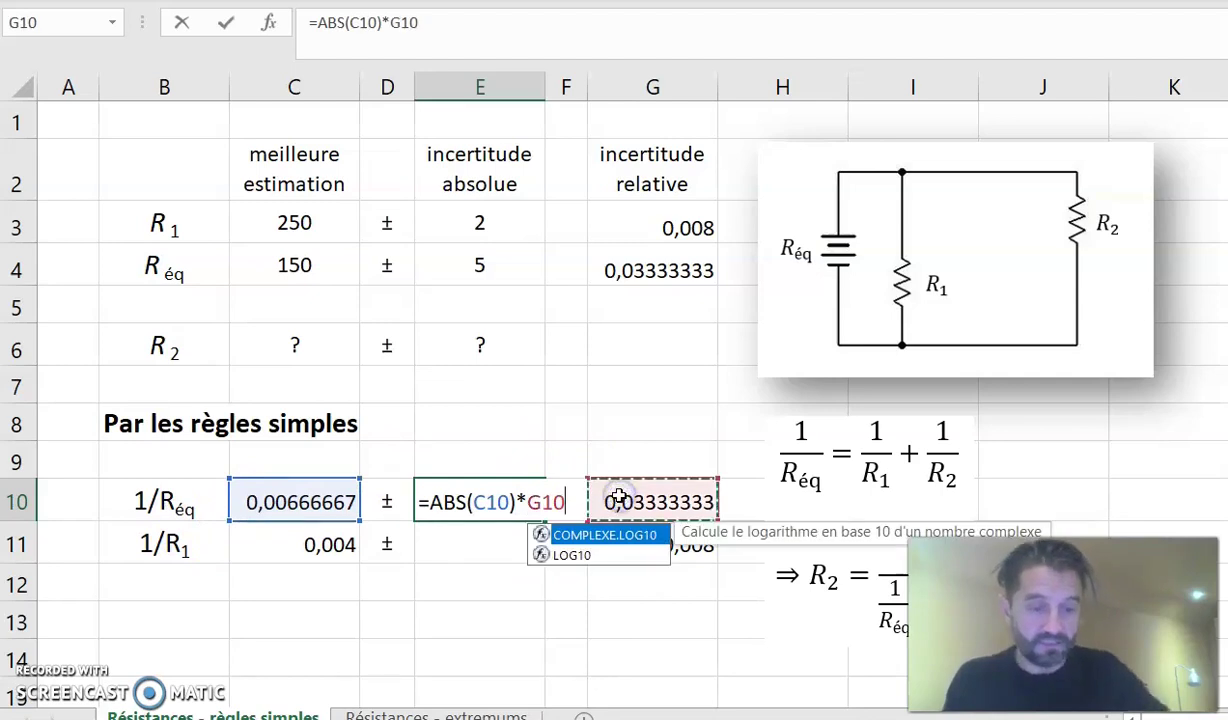
key("Return")
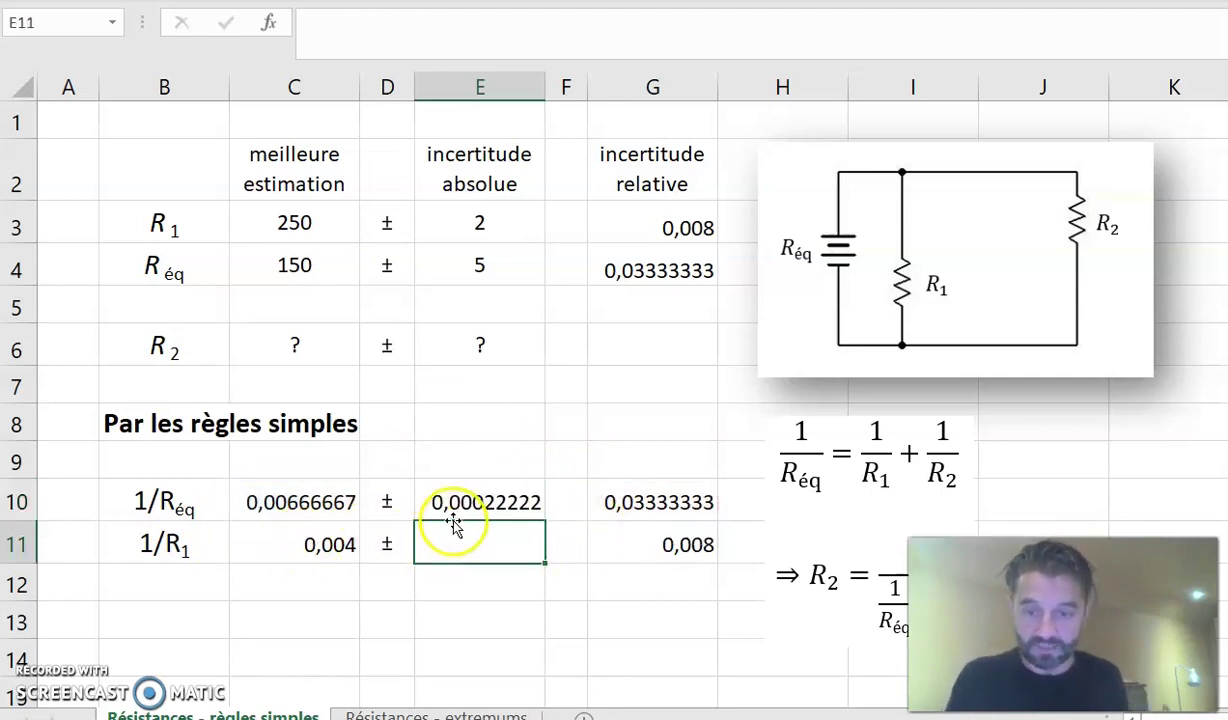
left_click(458, 505)
left_click_drag(545, 522, 540, 560)
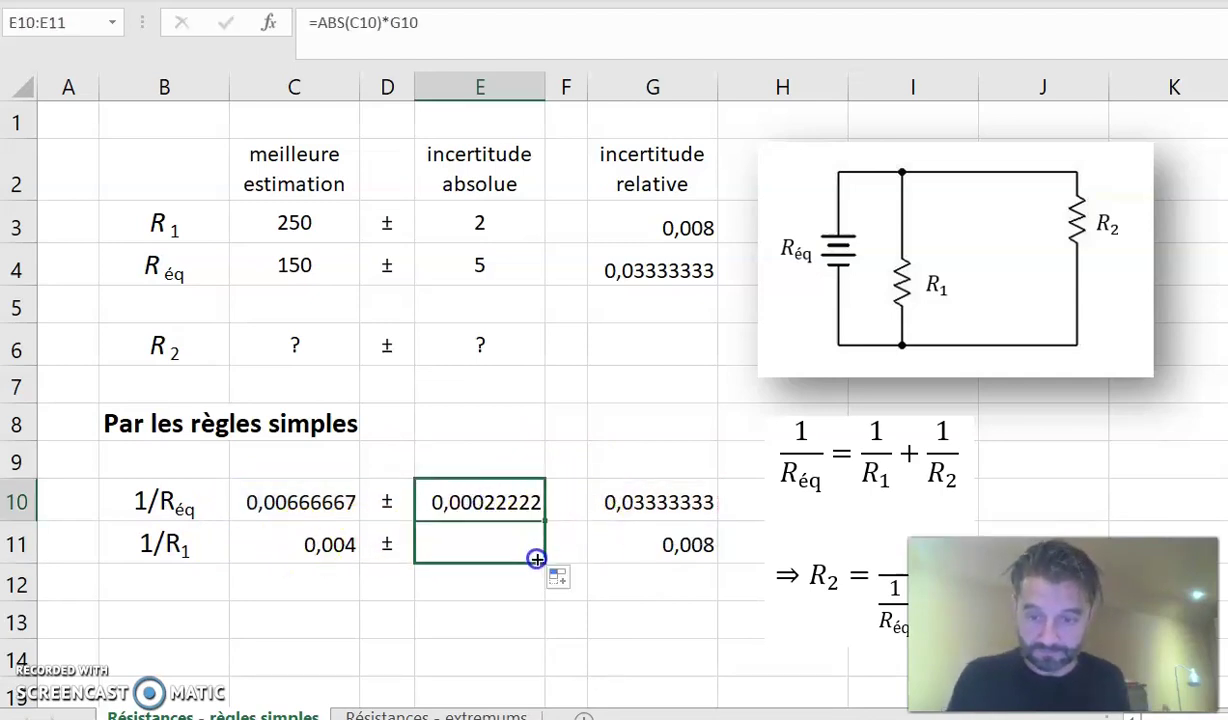
left_click(526, 652)
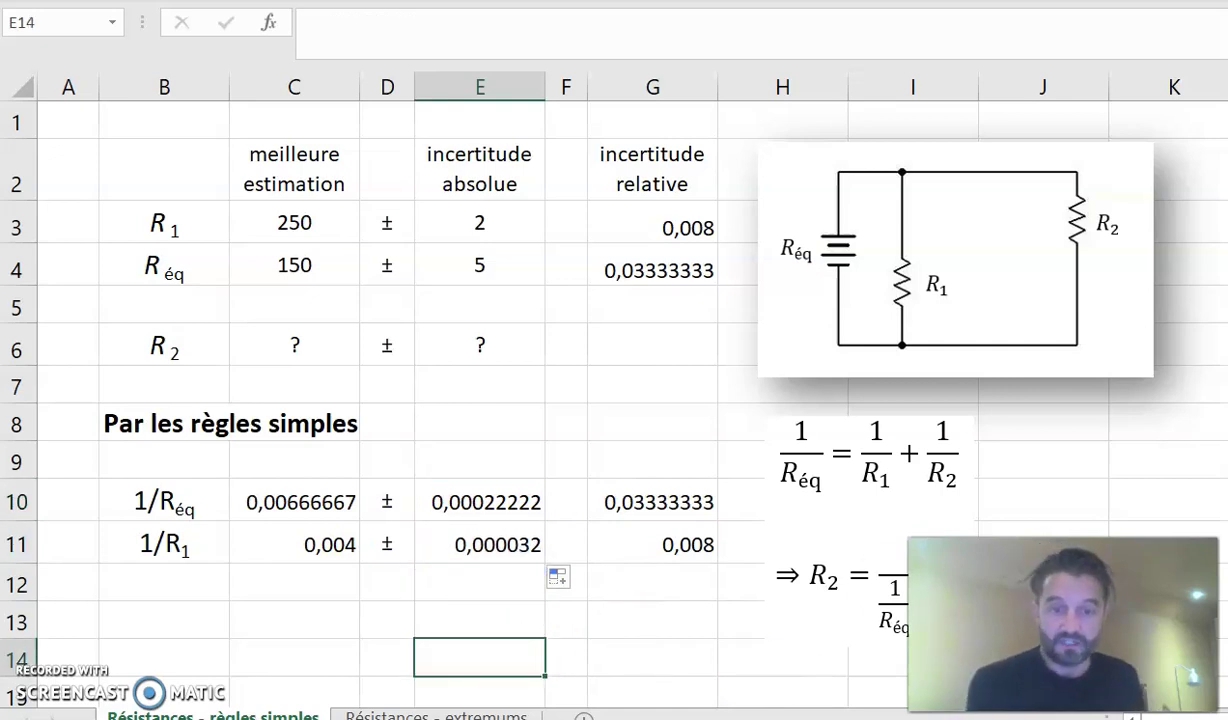
left_click(836, 452)
- Drag the R2 equation box below the circuit diagram beside rows 8–12, then click B12
left_click_drag(858, 425, 916, 418)
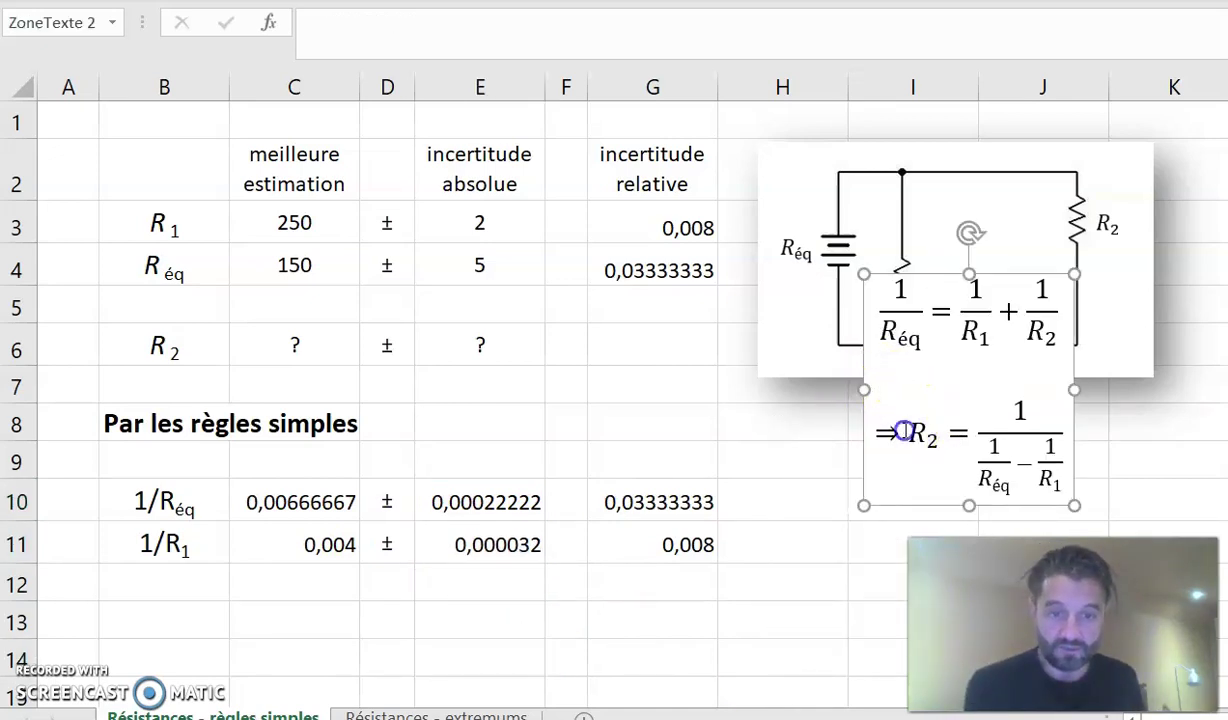
left_click(906, 427)
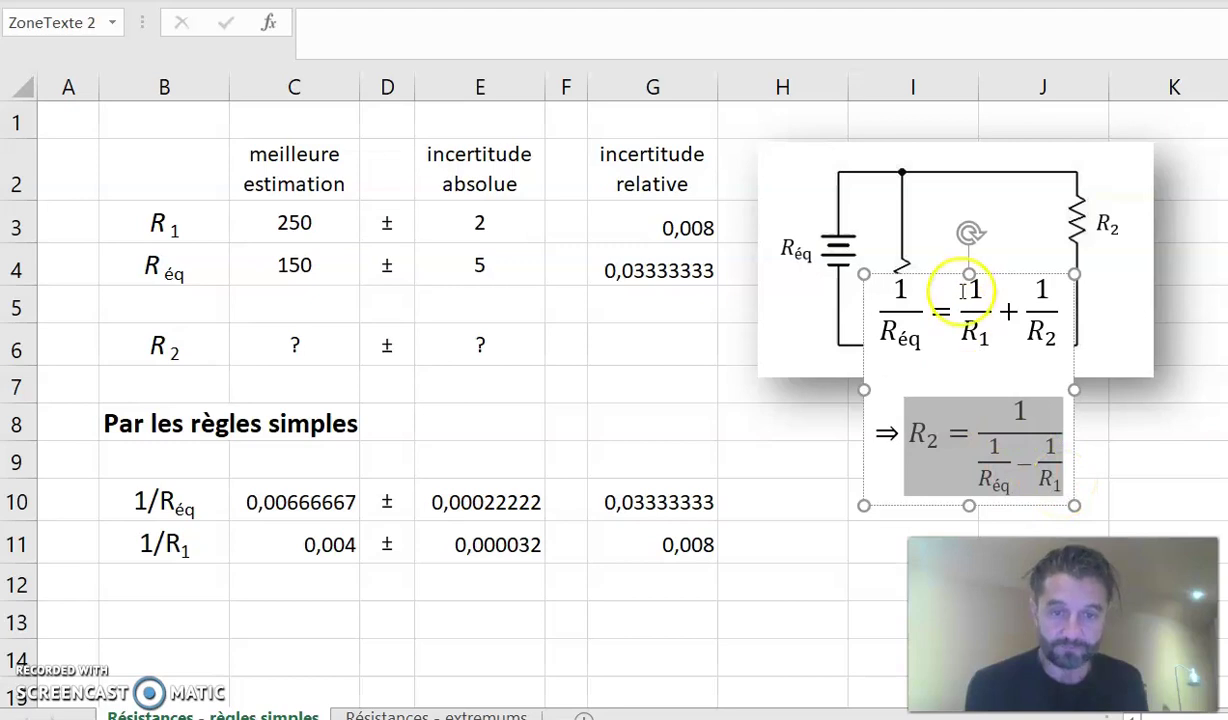
left_click_drag(945, 280, 822, 407)
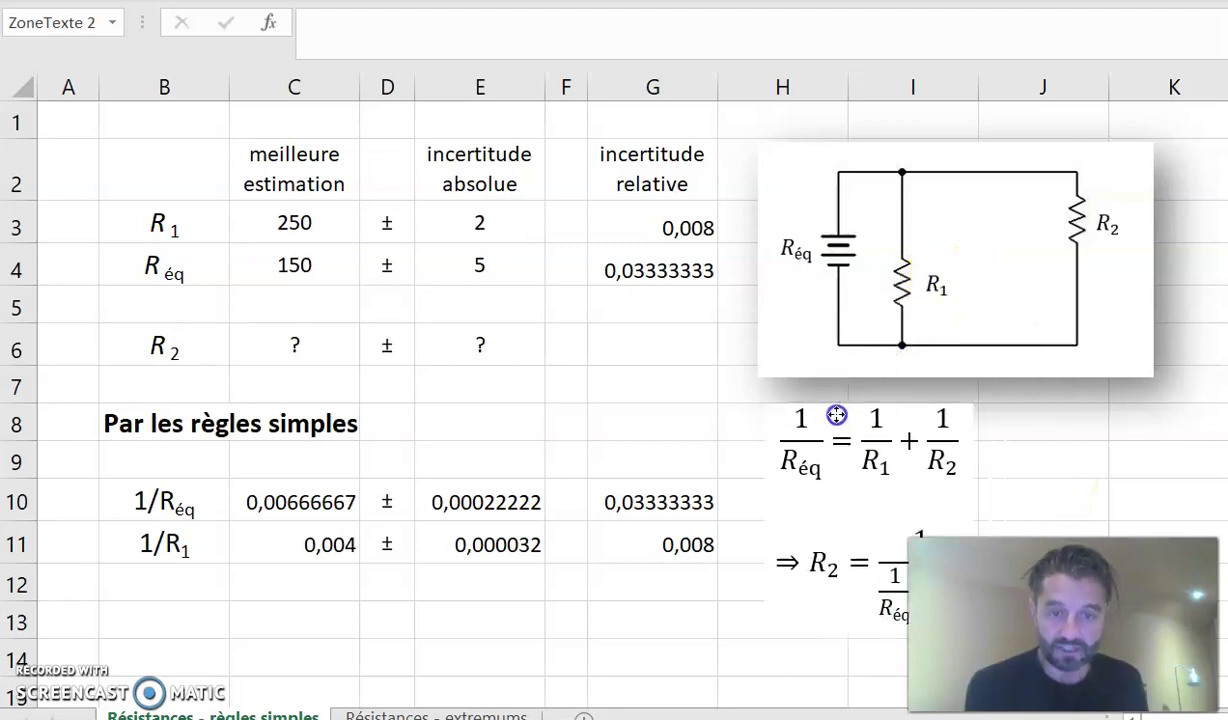
left_click(156, 590)
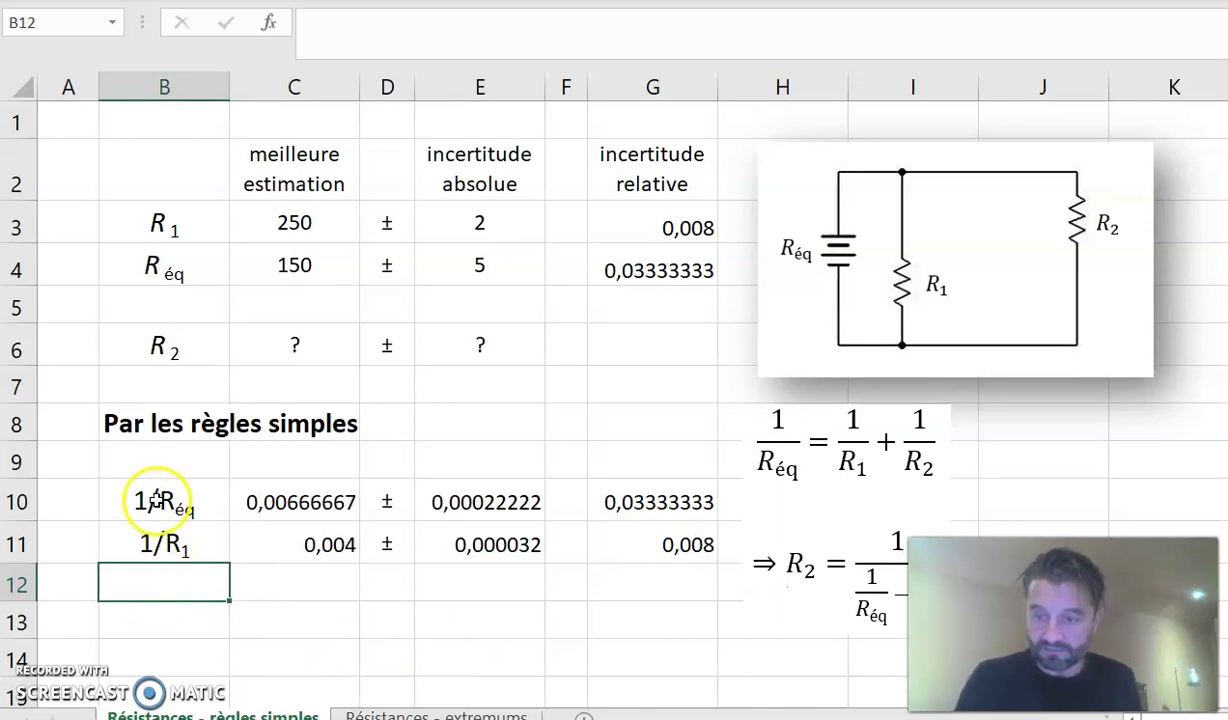
- Paste the 1/Réq − 1/R1 label into row 13 and enter =C10-C11 in C13
type("±")
left_click(285, 613)
type("=")
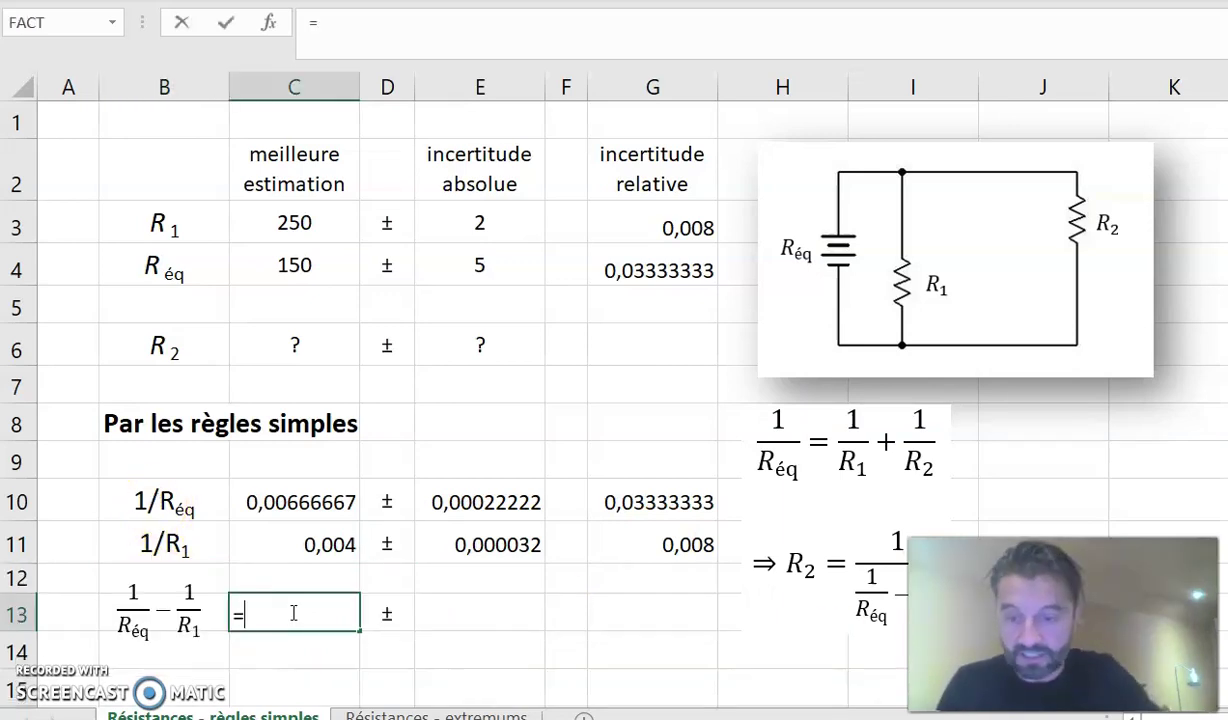
left_click(318, 501)
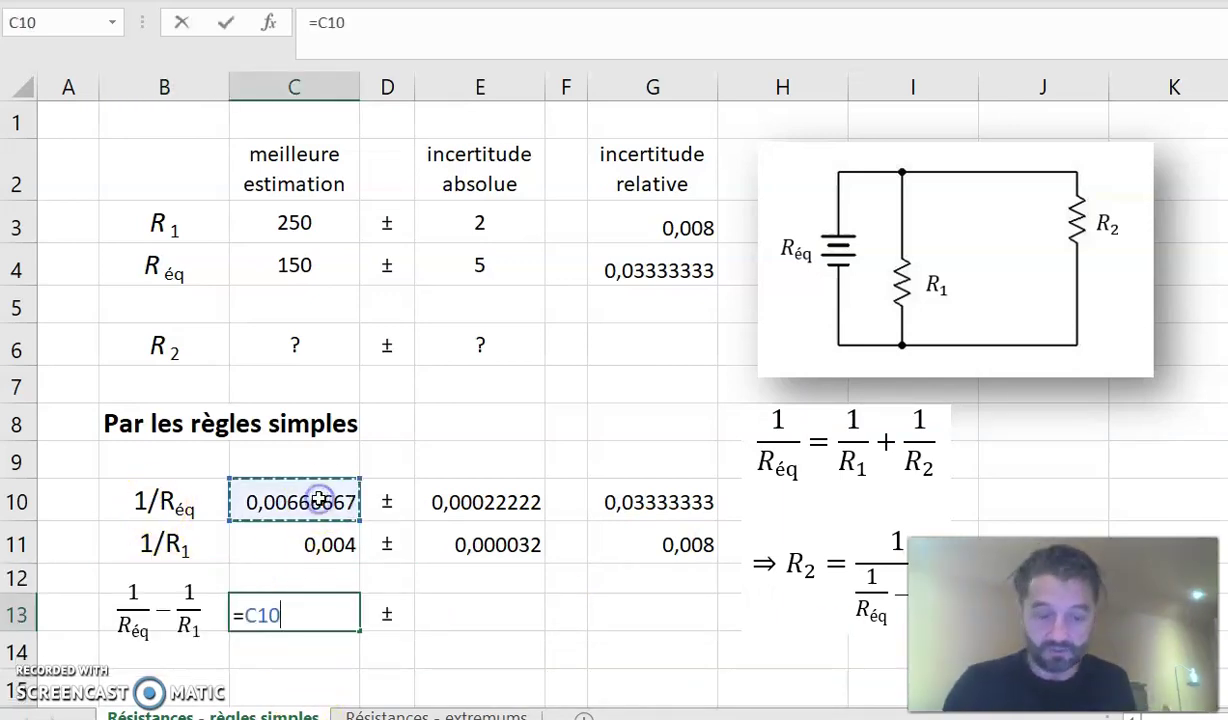
type("-")
left_click(307, 543)
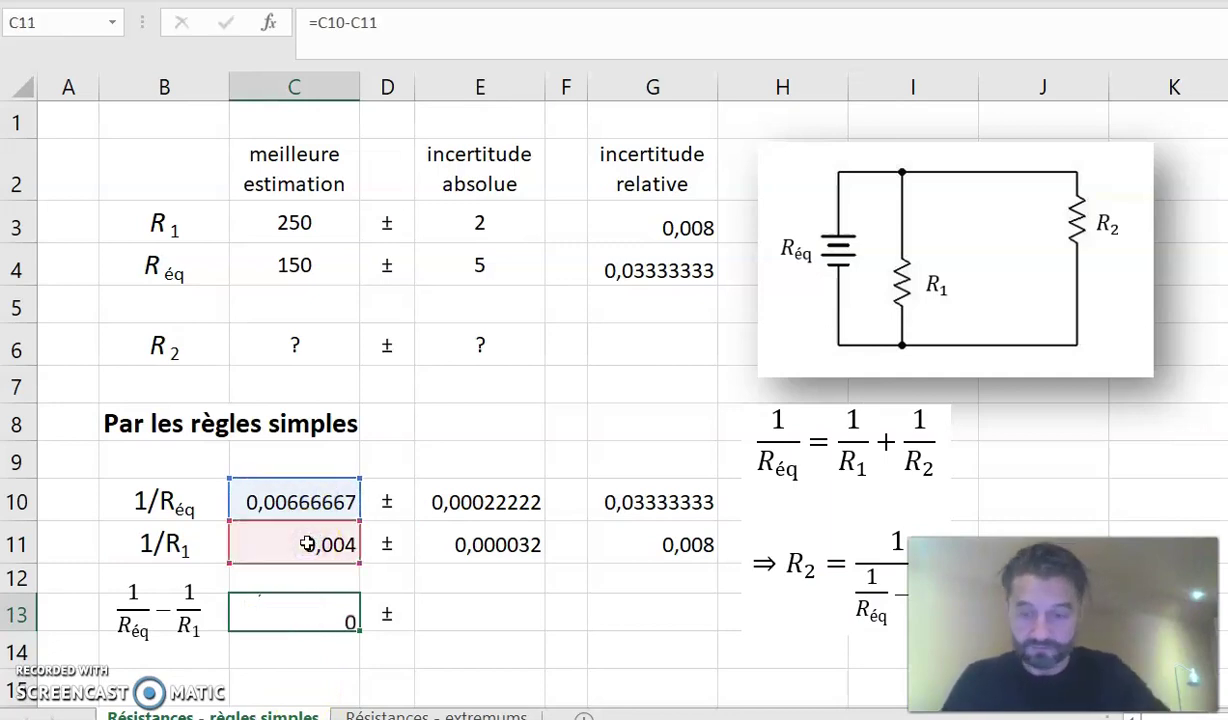
key("Return")
- Enter =E10+E11 in E13 and =E13/ABS(C13) in G13, giving 0,09533333
left_click(470, 602)
type("=")
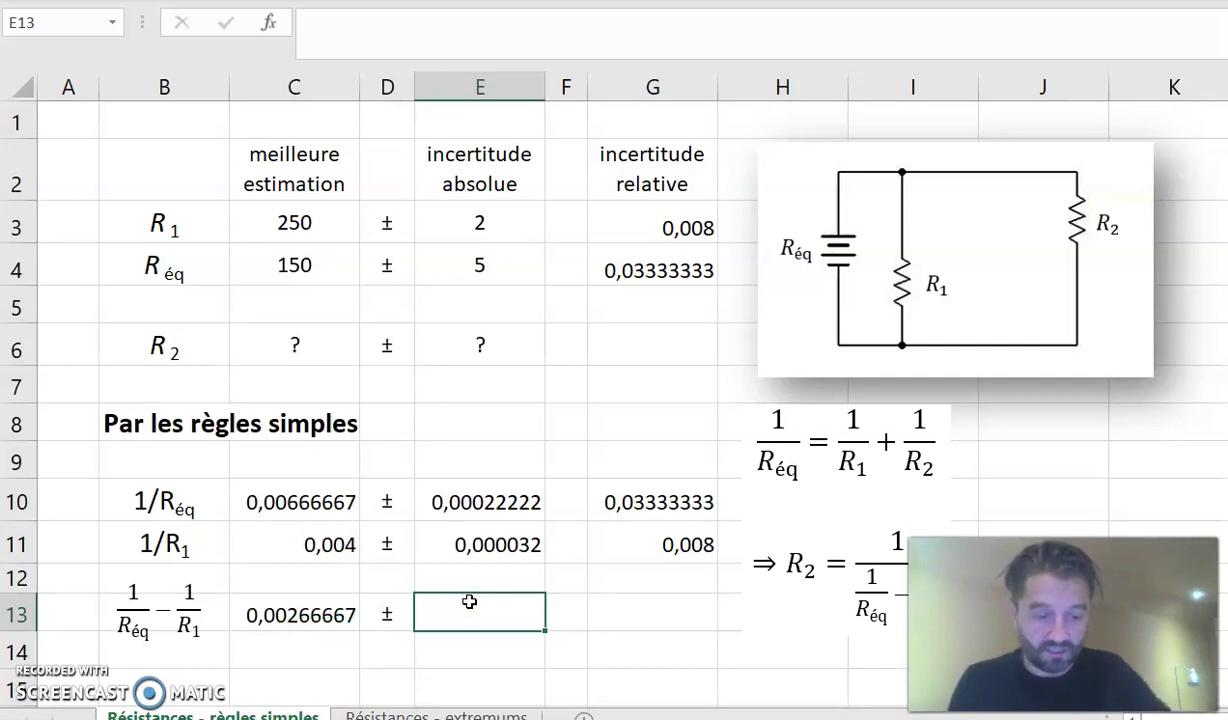
left_click(511, 501)
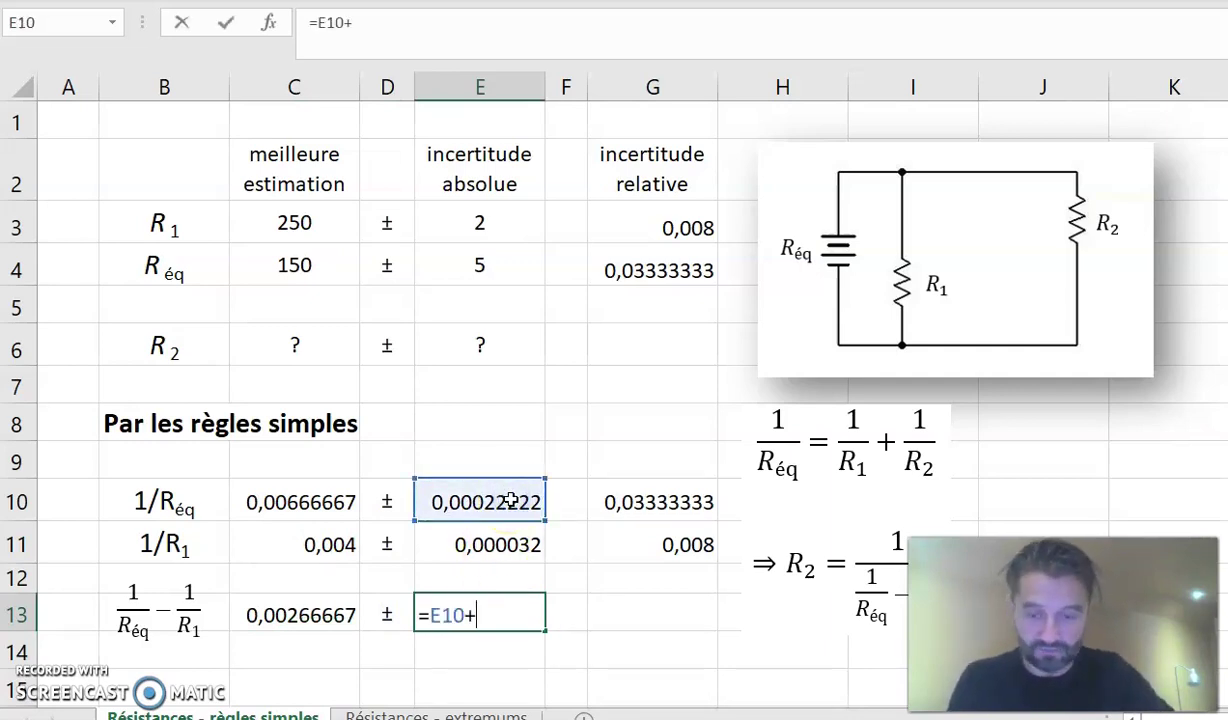
left_click(485, 545)
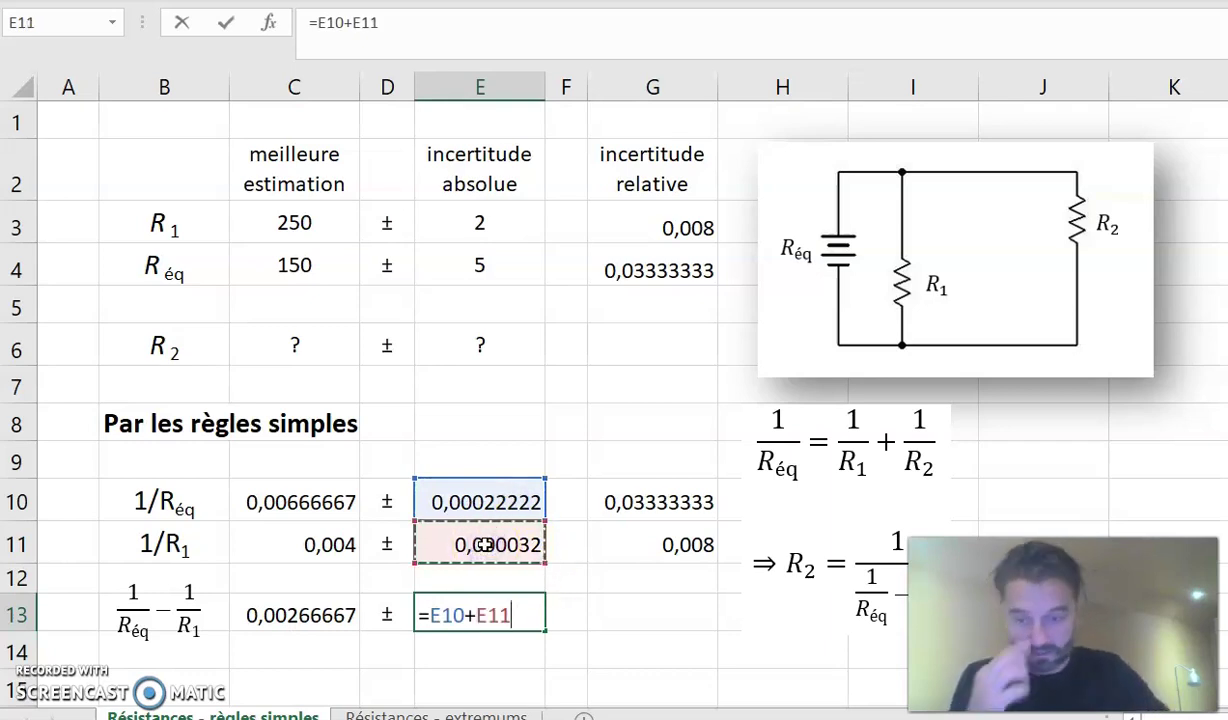
key("Return")
left_click(650, 598)
type("=")
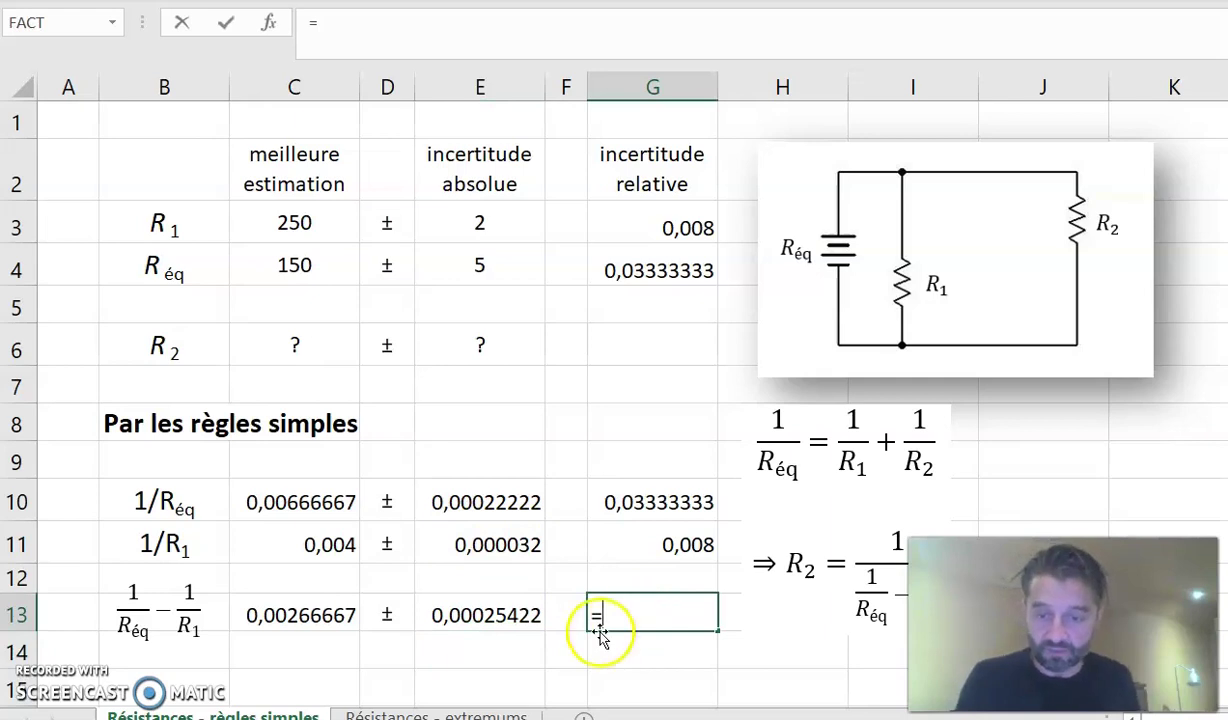
left_click(499, 615)
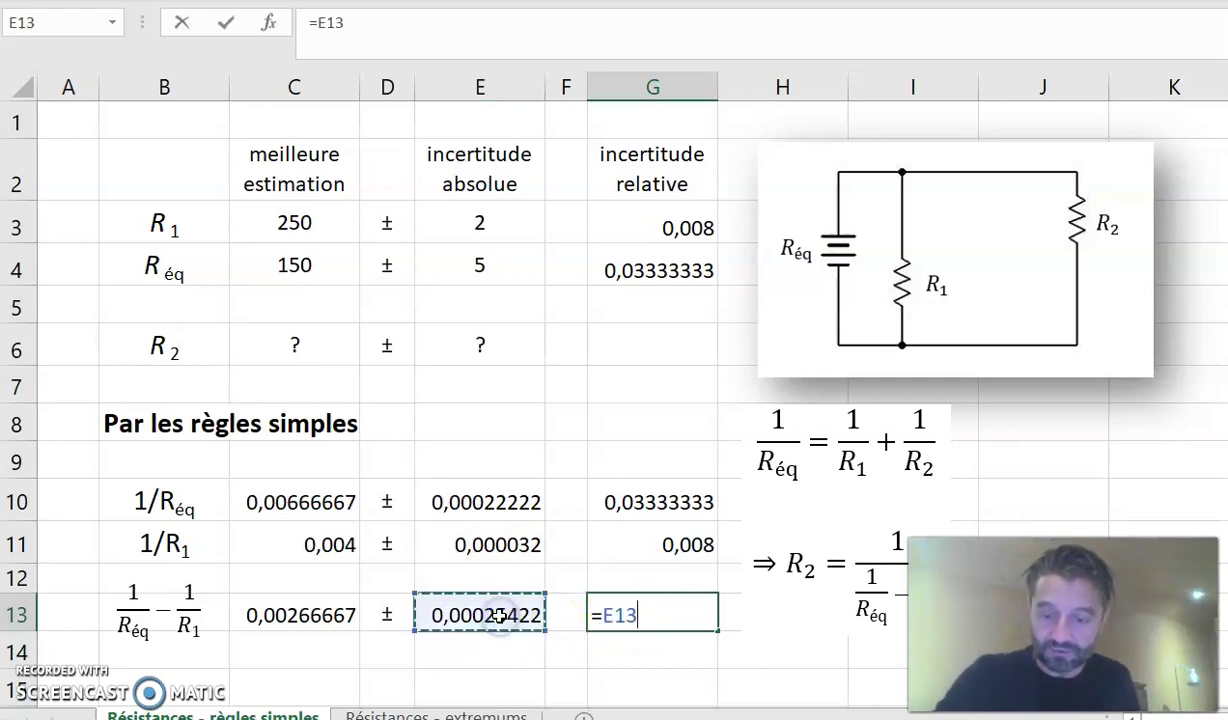
type("/ABS(")
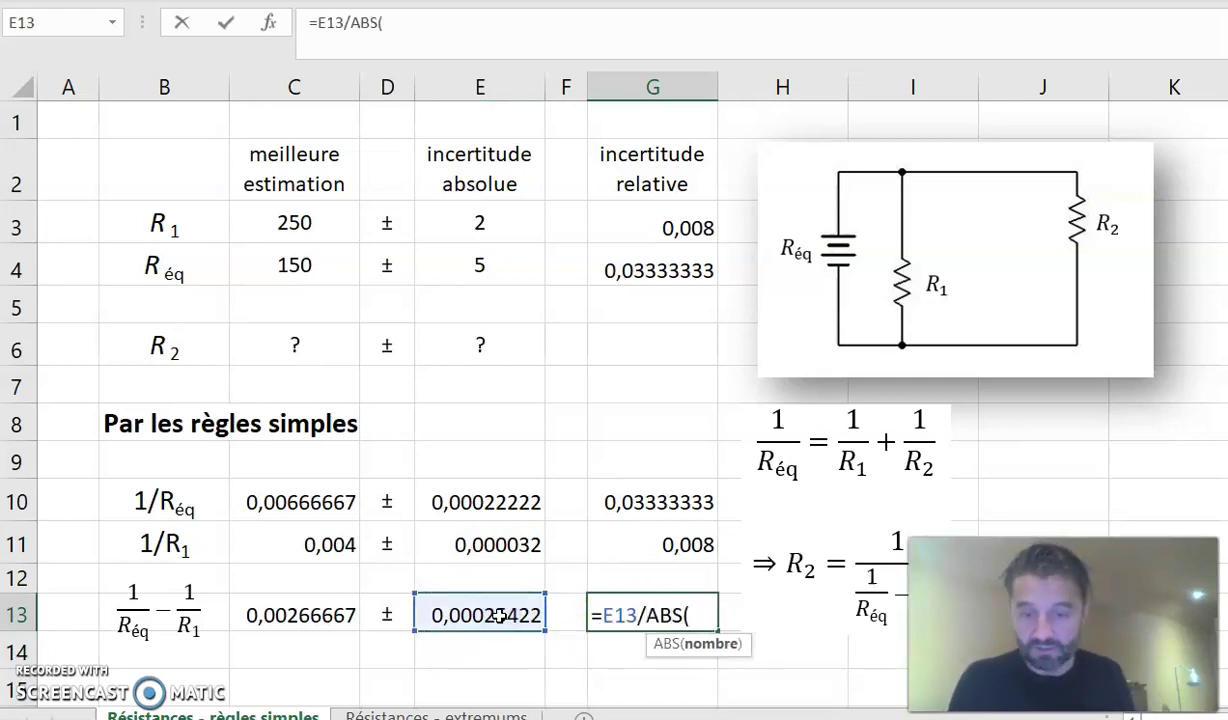
left_click(290, 617)
key("Return")
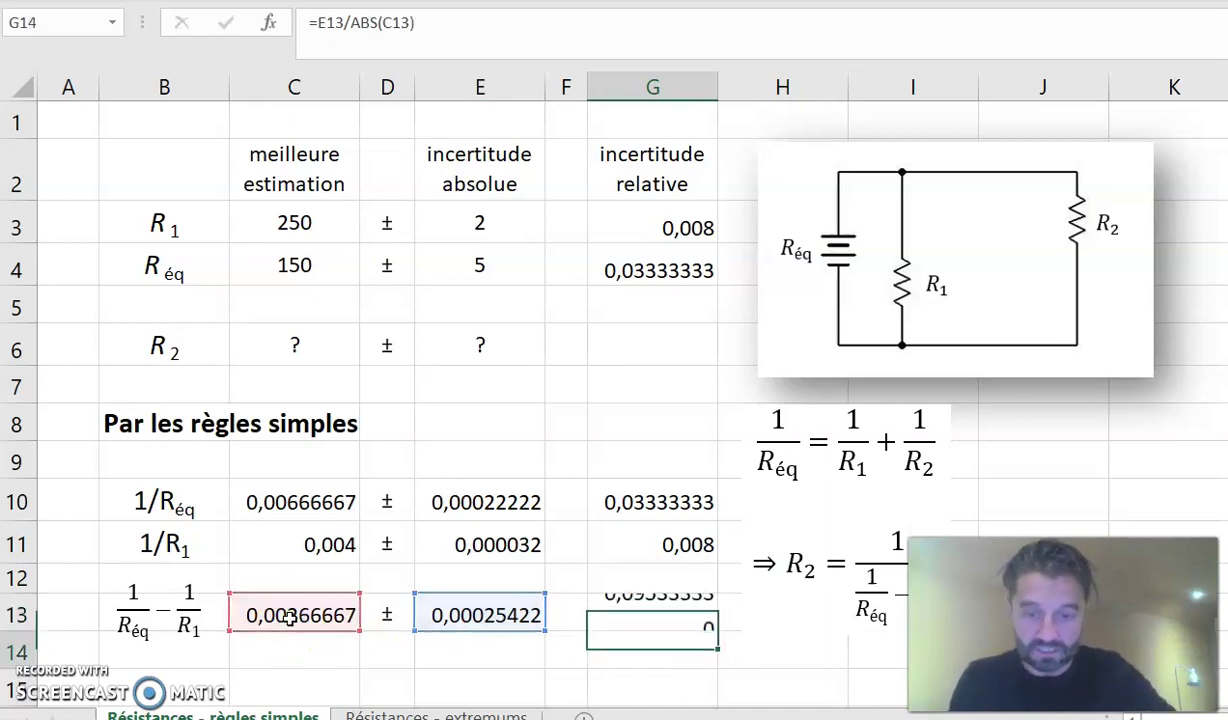
left_click(397, 628)
- Copy the ± sign for the R2 row and set G15 to =G13
key("ctrl+c")
scroll(300, 600, "down", 1)
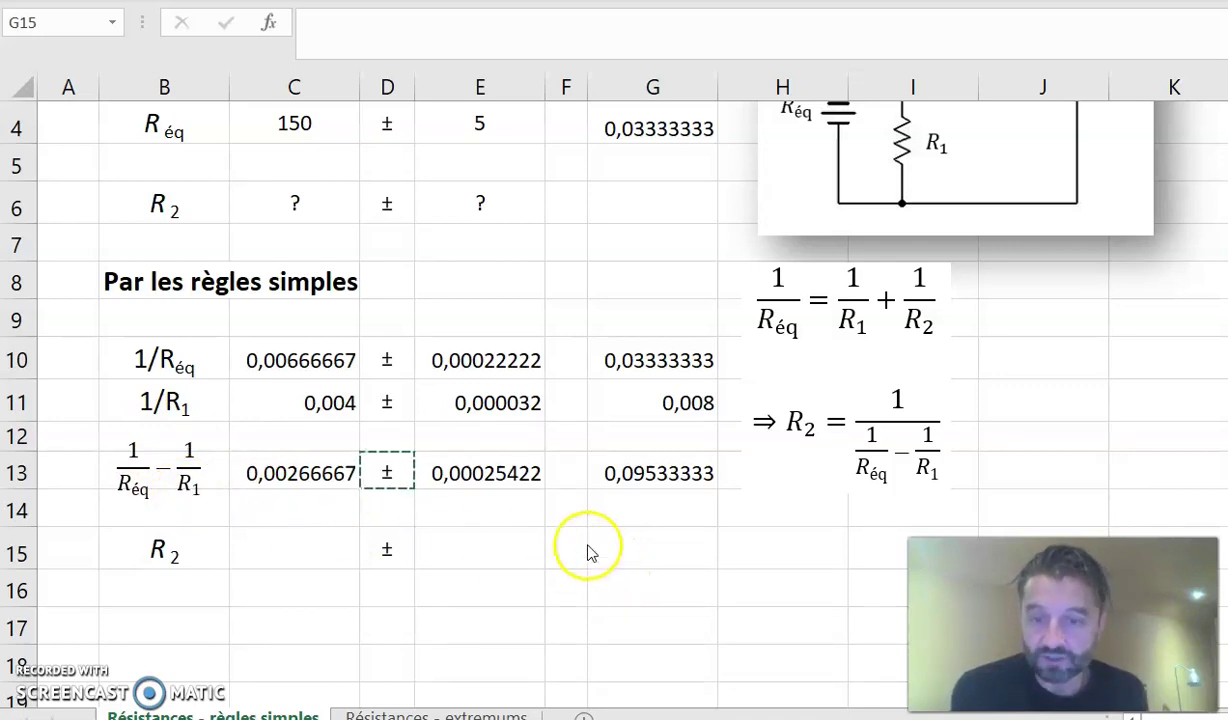
left_click(610, 548)
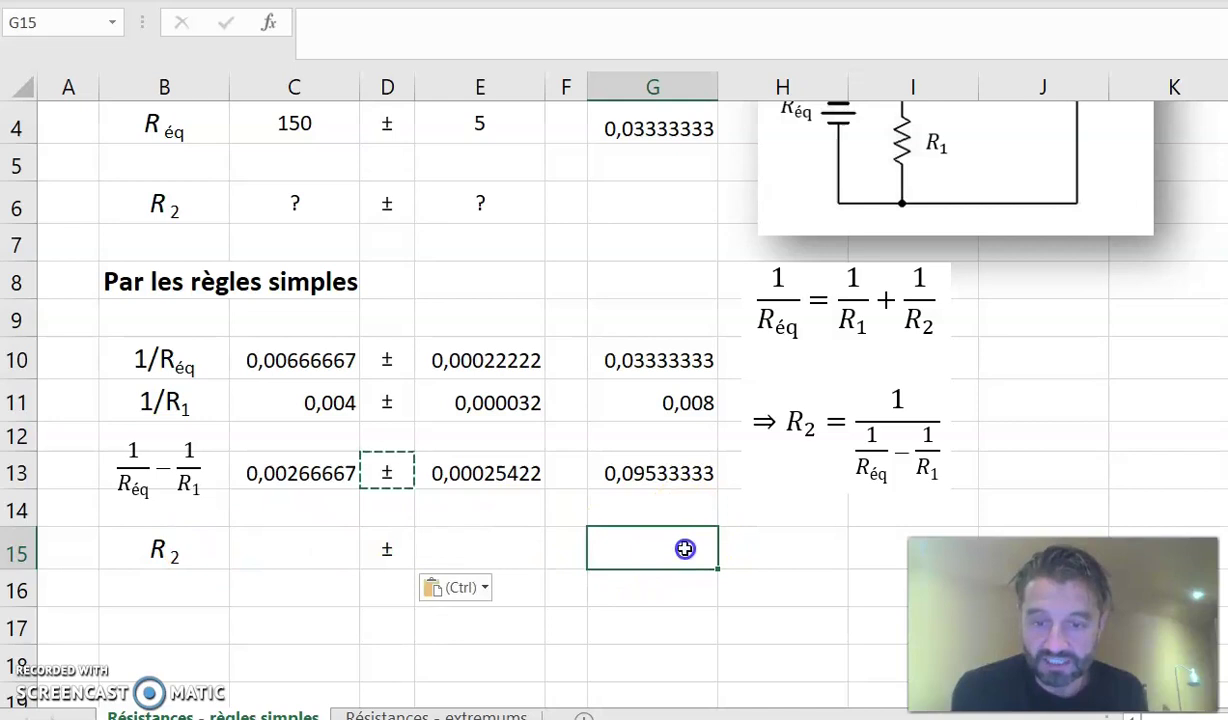
type("=")
left_click(688, 474)
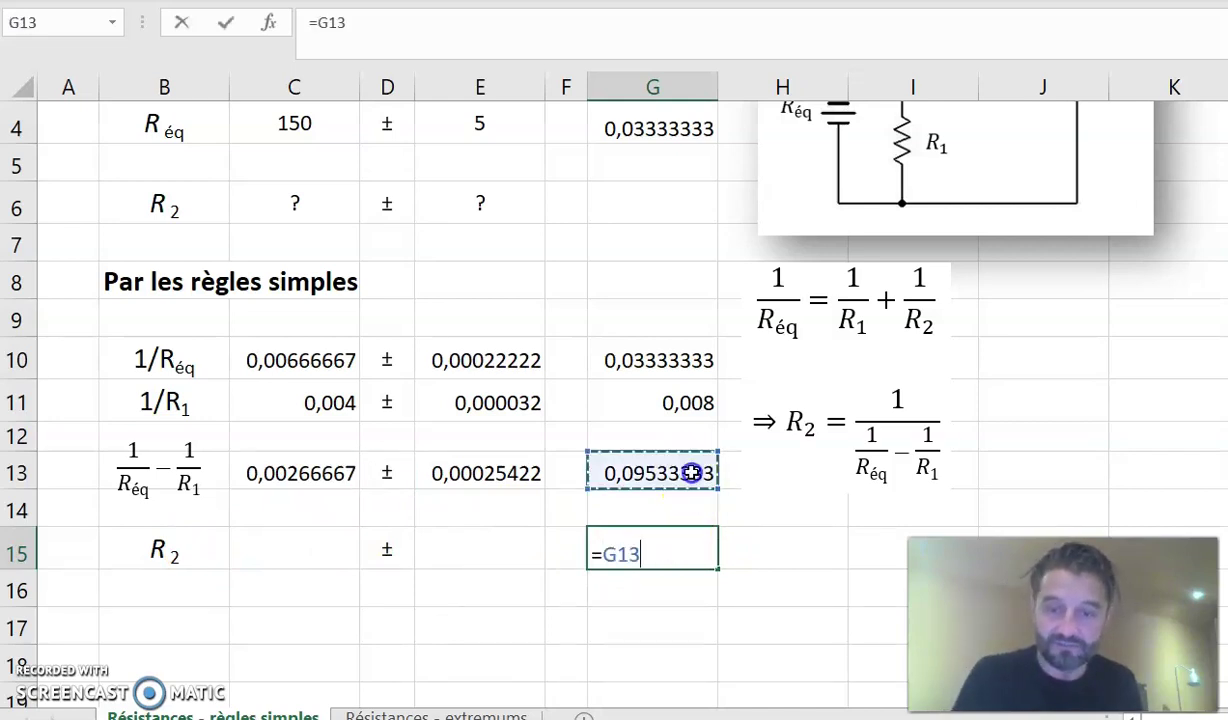
key("Return")
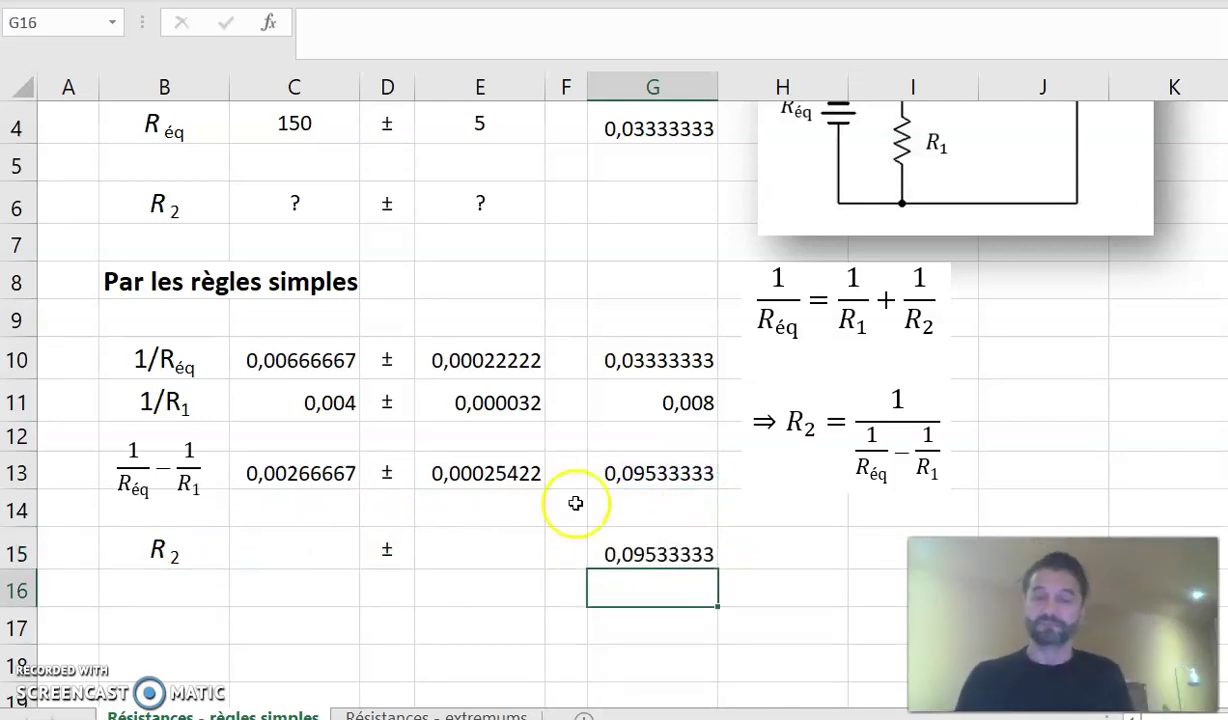
- Enter =1/C13 in C15 (375) and =ABS(C15)*G15 in E15 (35,75)
left_click(280, 546)
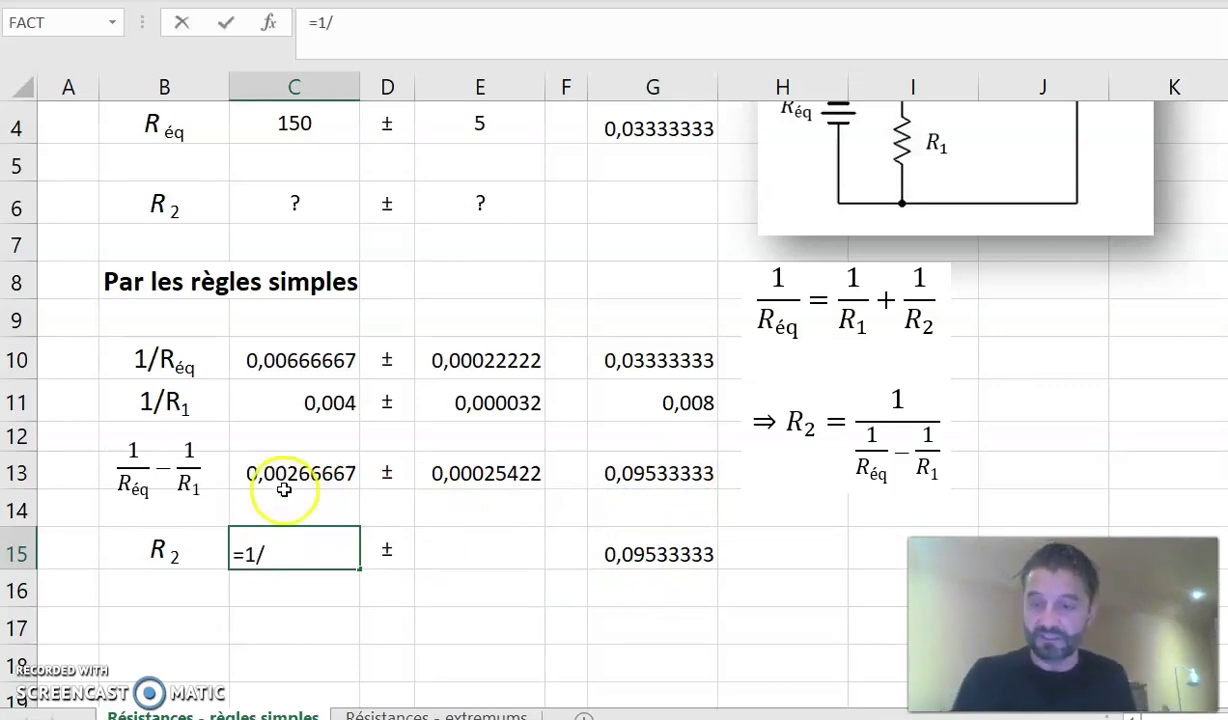
left_click(310, 473)
key("Return")
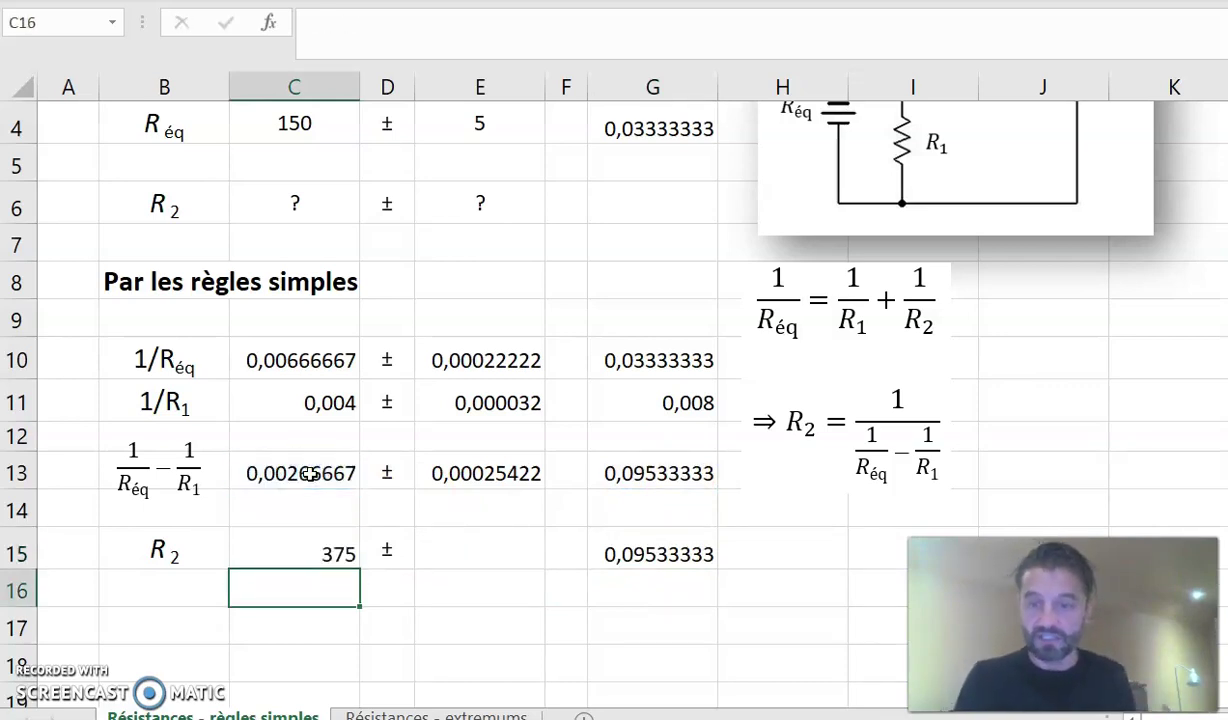
left_click(470, 541)
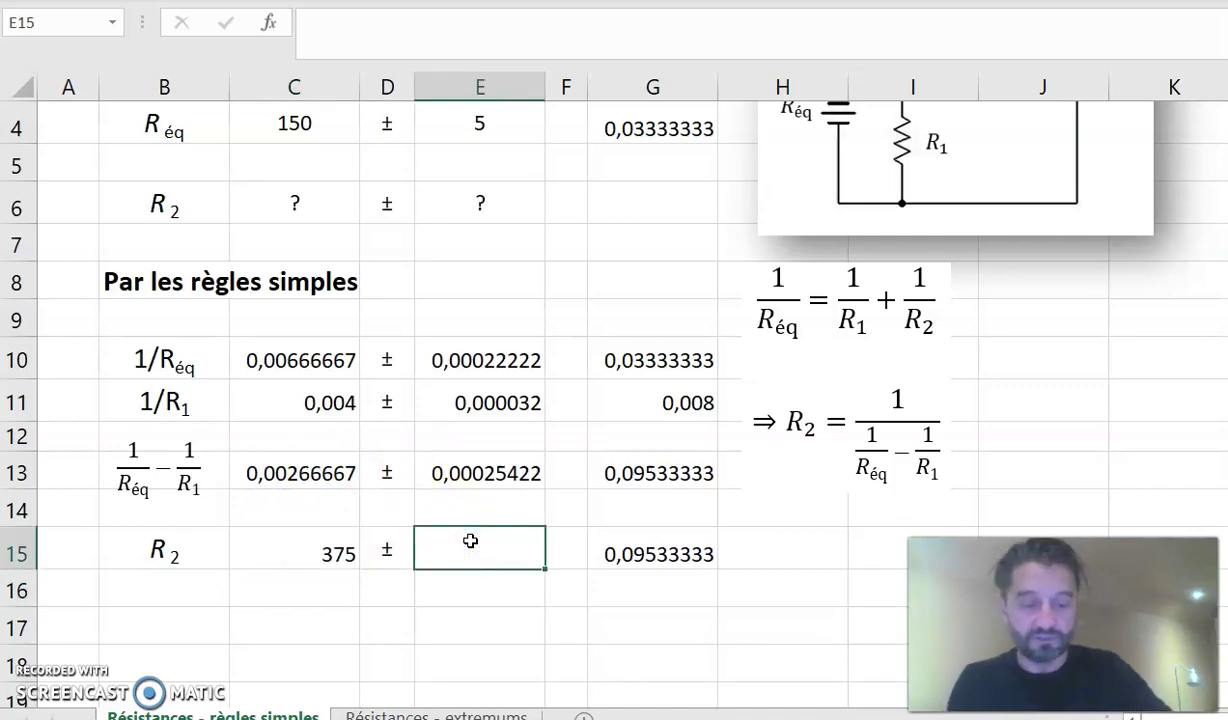
type("=ABS(")
left_click(299, 540)
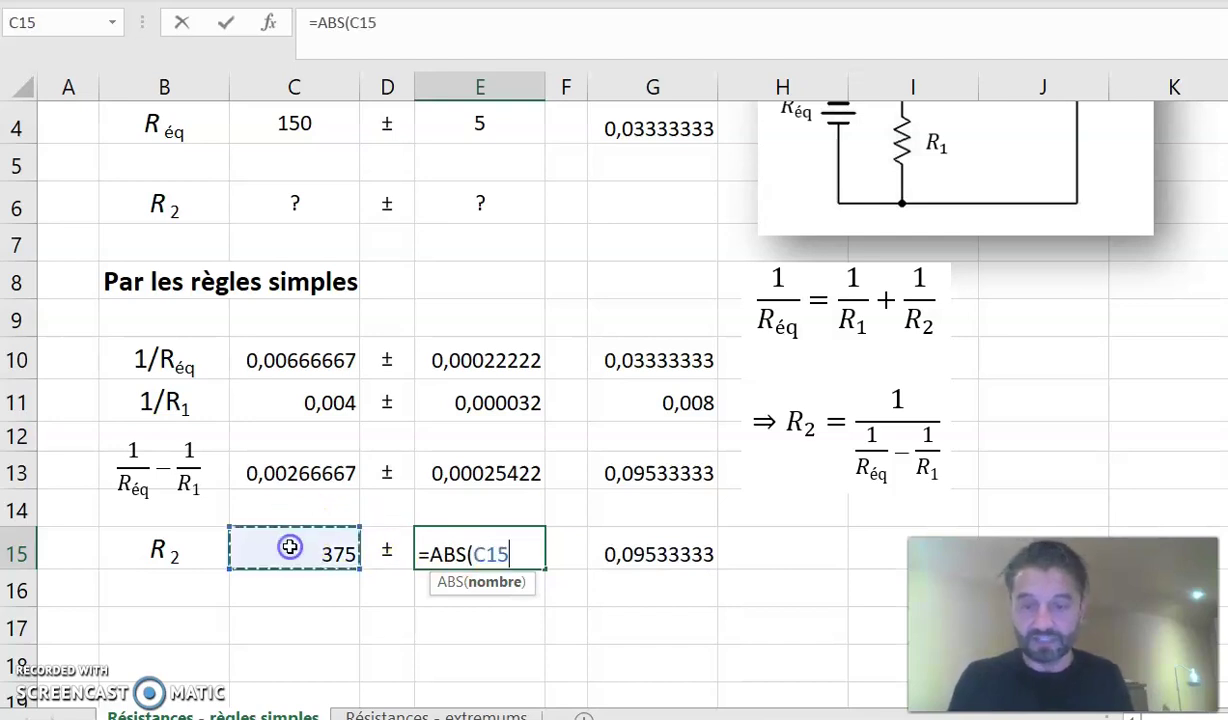
type(")*")
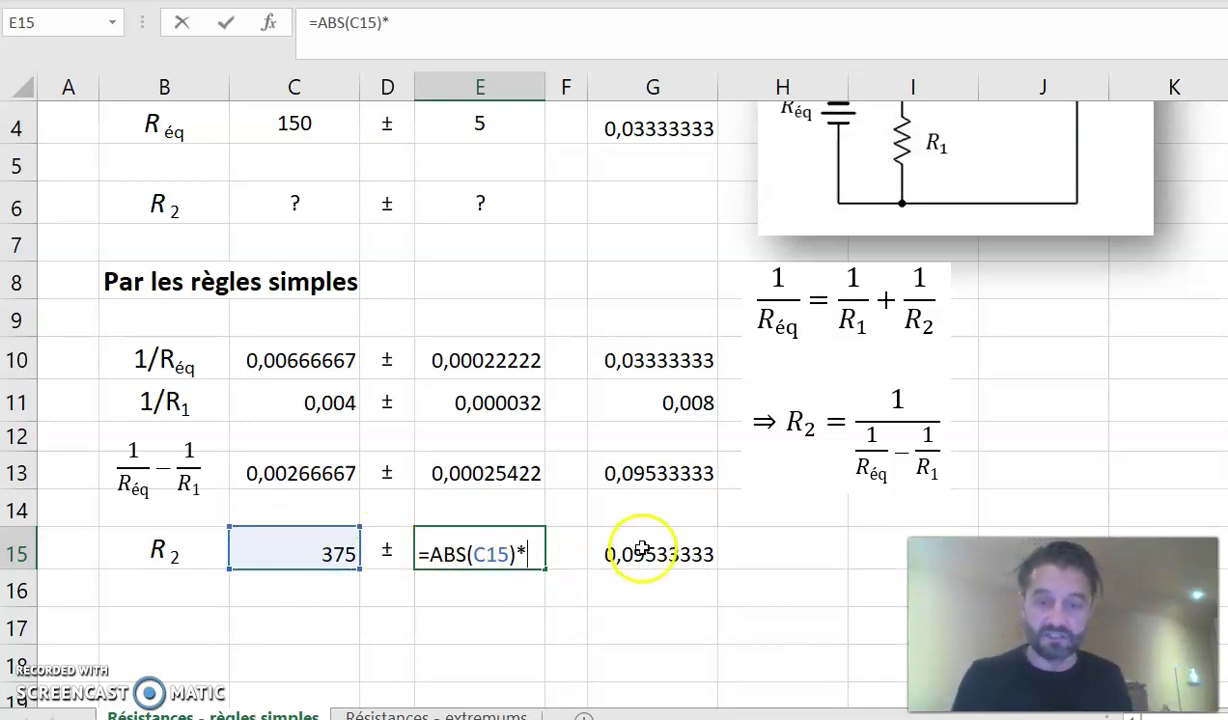
left_click(643, 549)
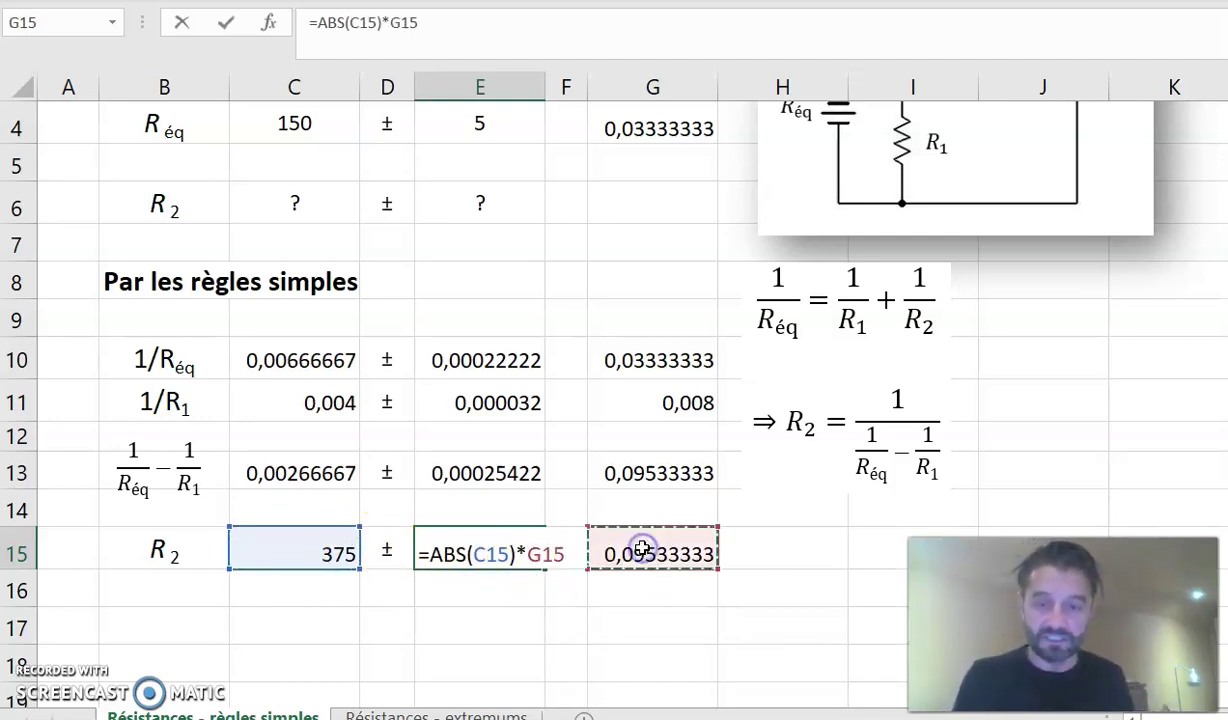
key("Return")
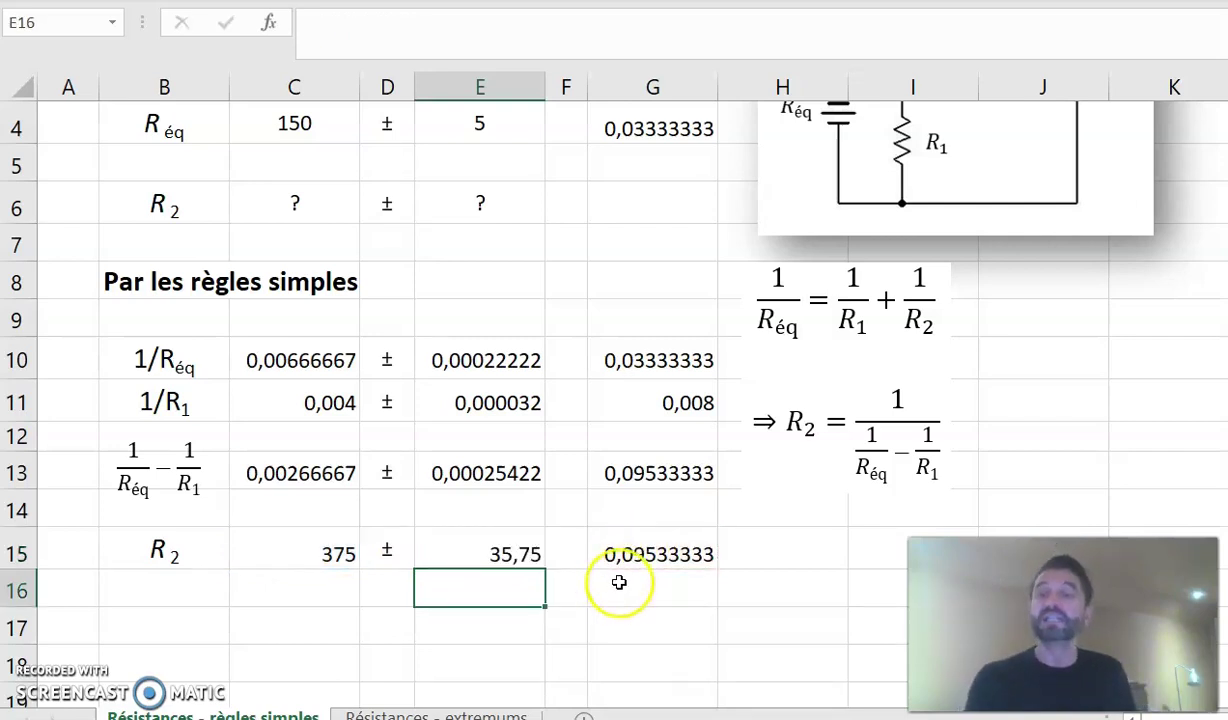